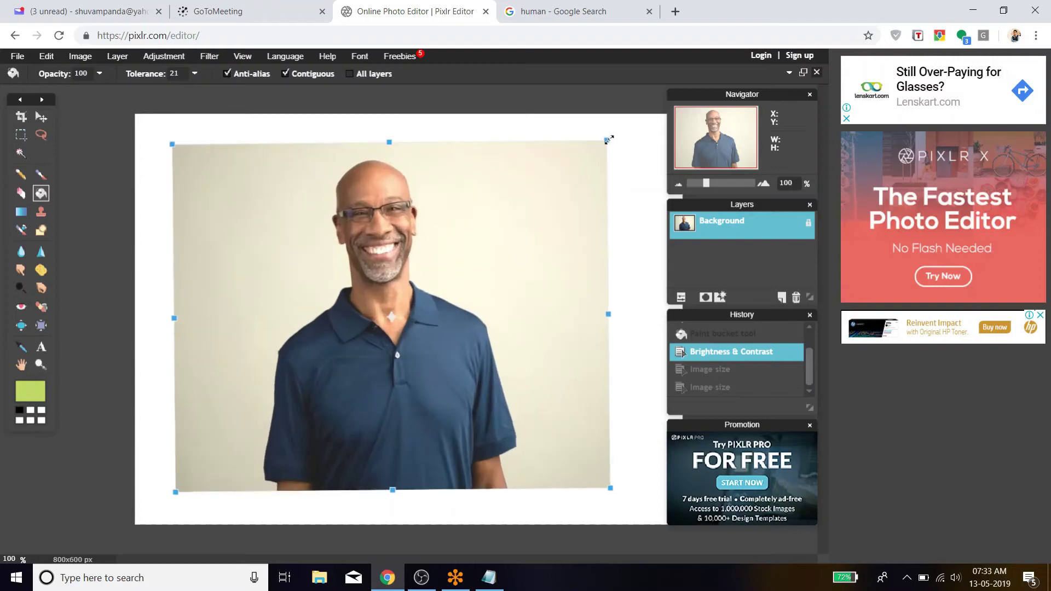
# Stretch the photo's lower edge down to the bottom of the canvas with Free transform.
pyautogui.moveTo(392, 490); pyautogui.dragTo(393, 529)
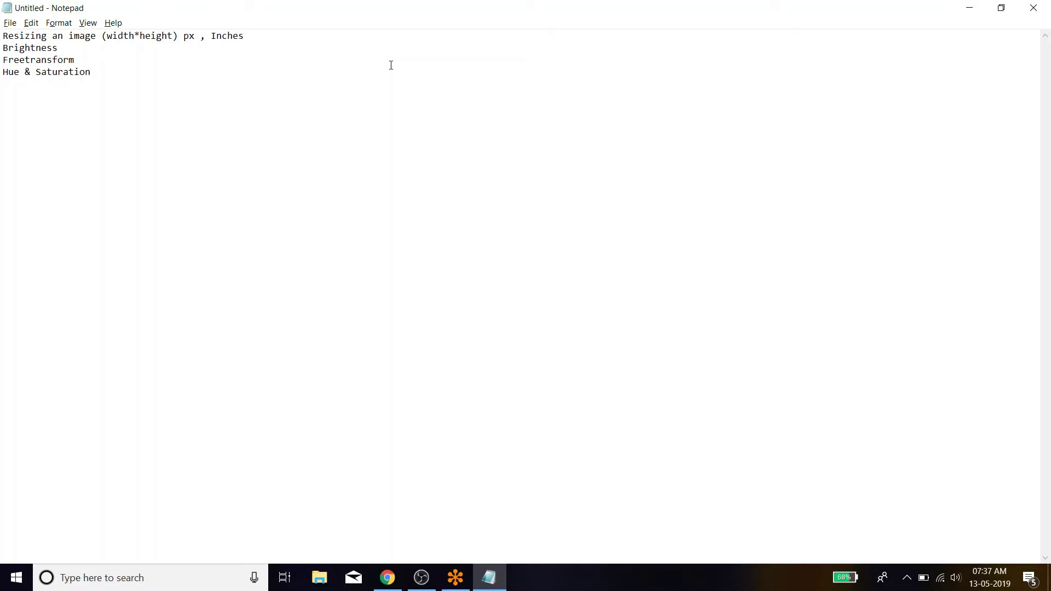
# Switch to Pixlr Editor, close the cropped photo and open IMG_8355-1-800x600 from the Desktop.
pyautogui.hotkey('alt', 'Tab')
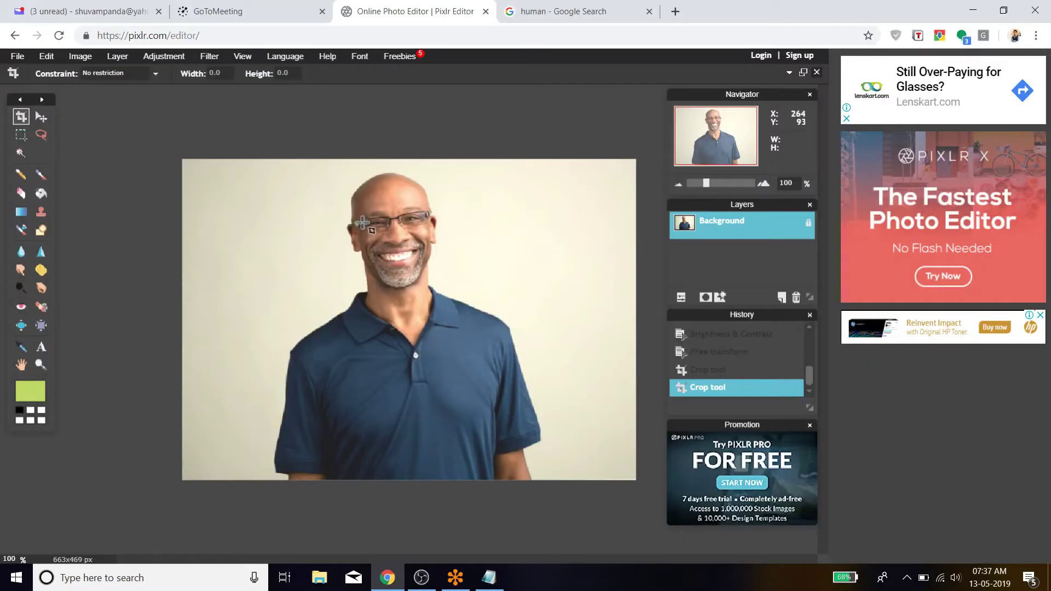
pyautogui.click(815, 73)
pyautogui.click(432, 335)
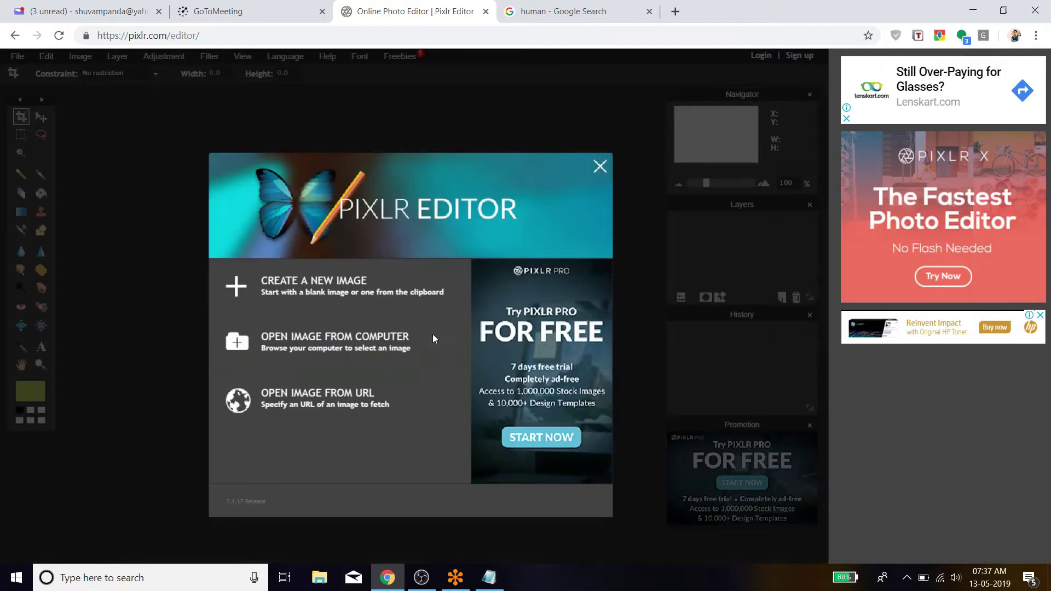
pyautogui.click(324, 333)
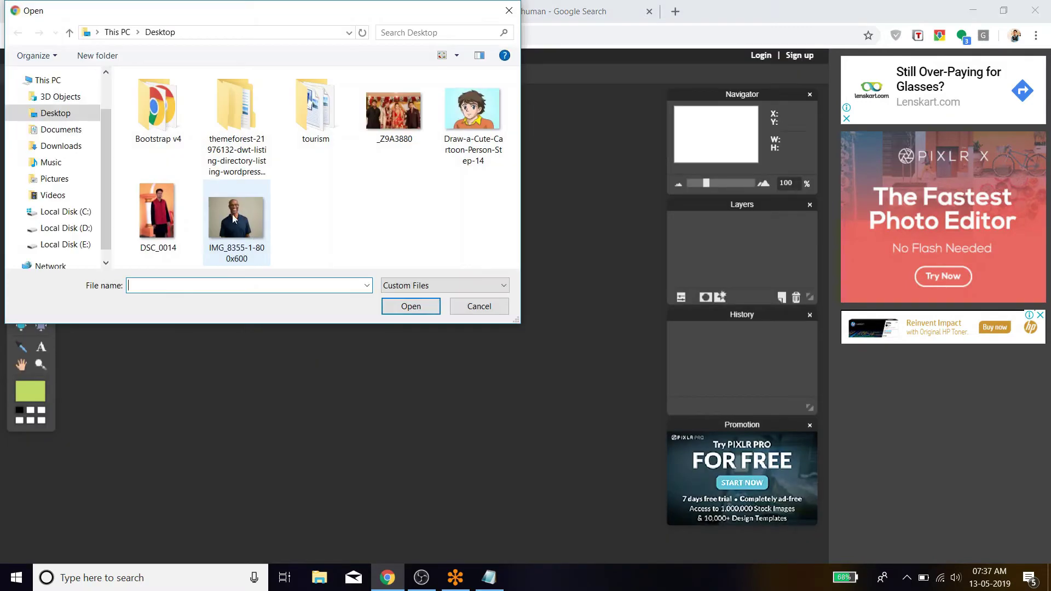
pyautogui.click(233, 218)
pyautogui.click(402, 305)
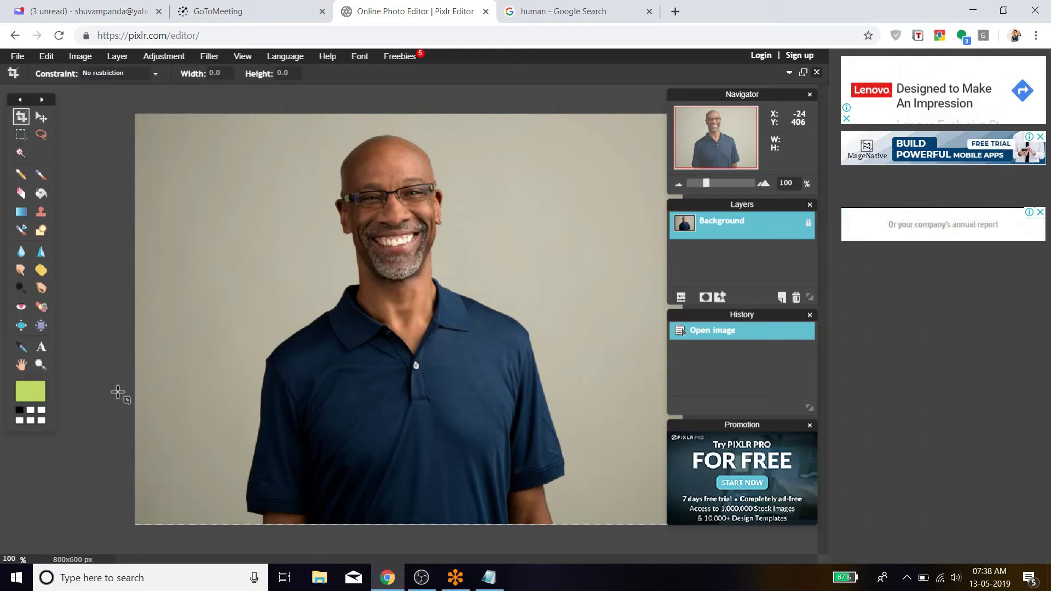
pyautogui.click(164, 55)
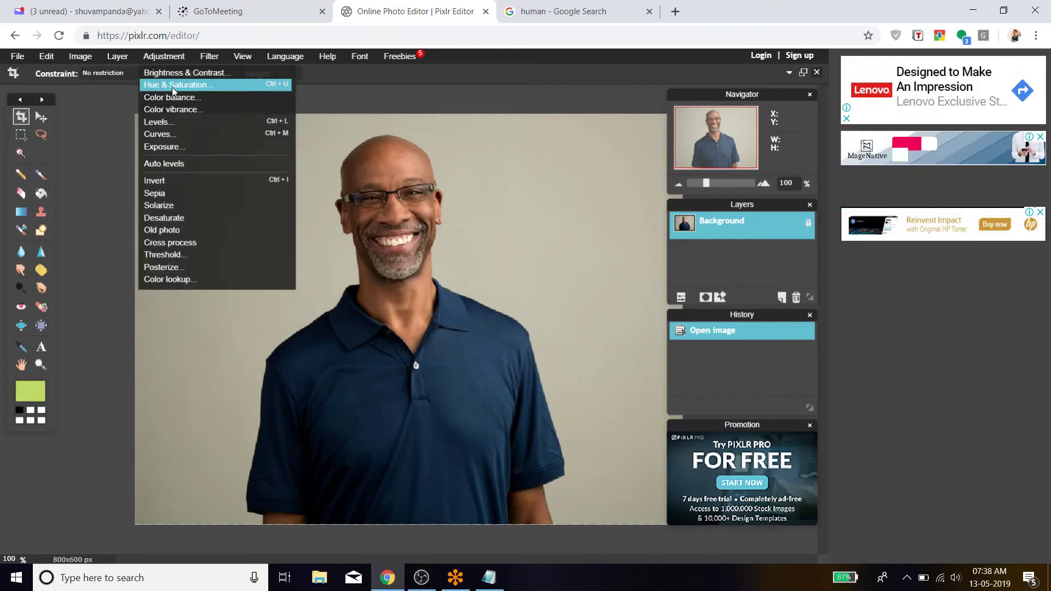
pyautogui.click(172, 86)
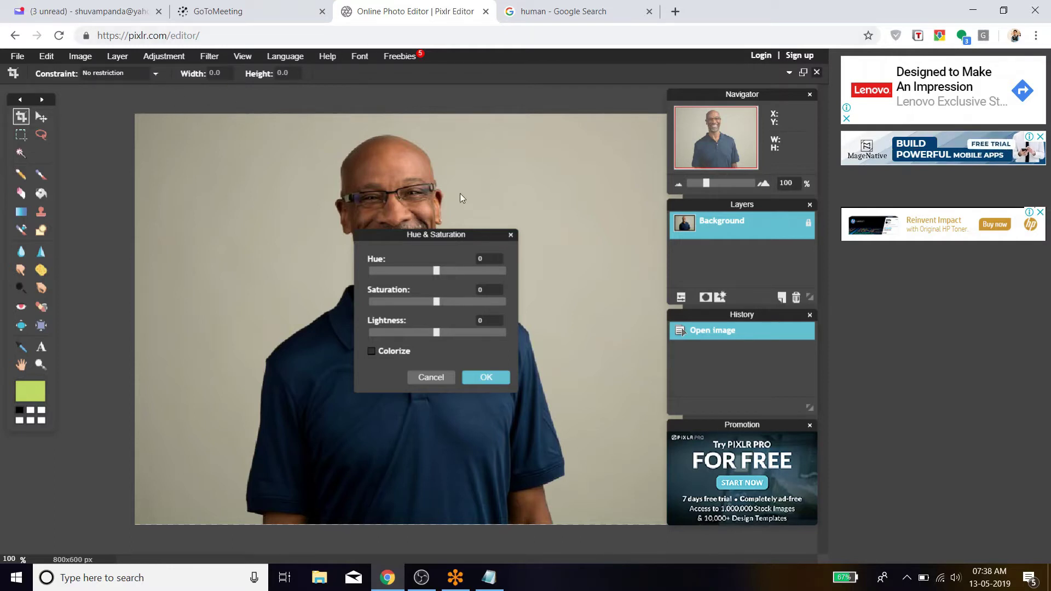
pyautogui.moveTo(494, 235); pyautogui.dragTo(633, 125)
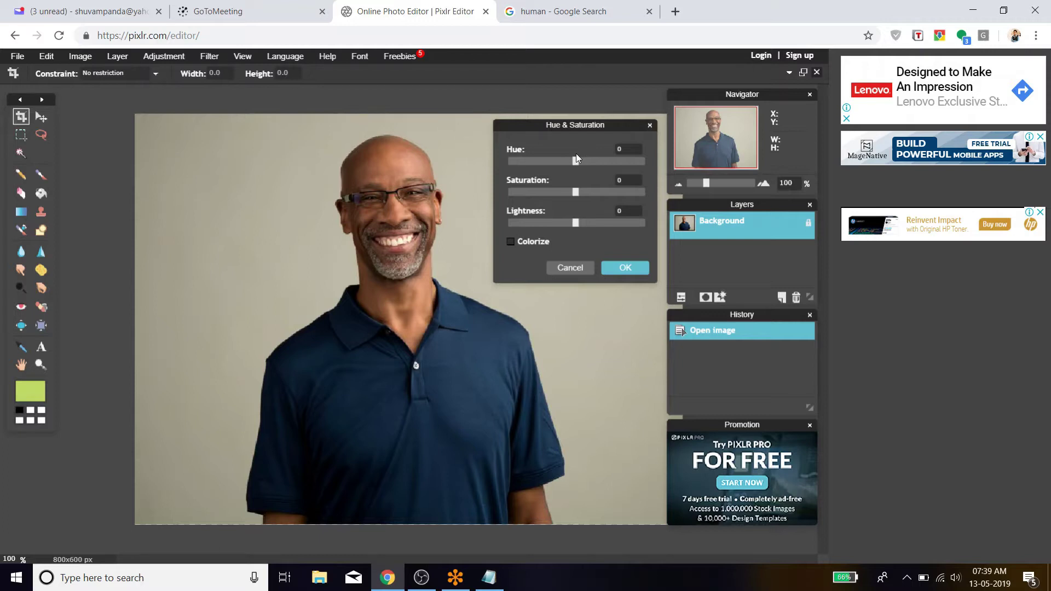
pyautogui.click(590, 269)
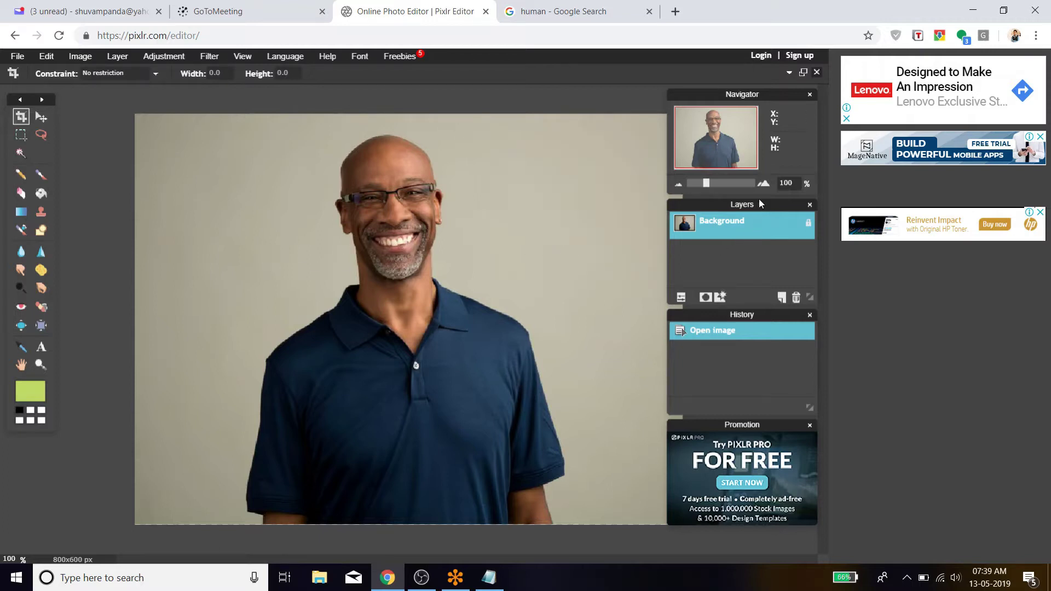
# Examine the photo's individual pixels around the collar and shirt button at 800% zoom, and return to a view of the whole photo.
pyautogui.click(764, 183)
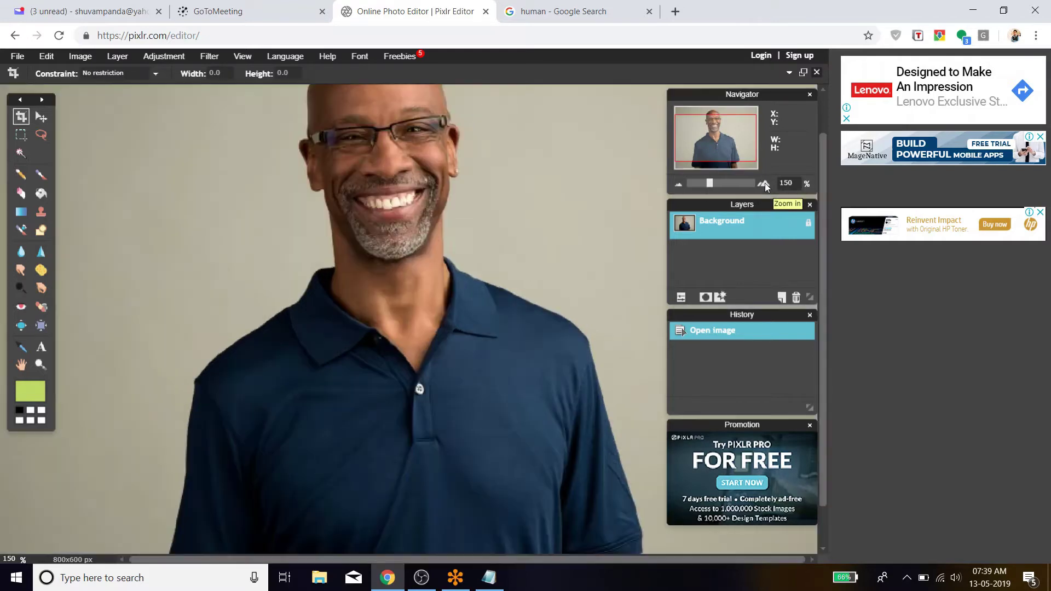
pyautogui.click(764, 183)
pyautogui.click(764, 183)
pyautogui.click(763, 183)
pyautogui.click(764, 183)
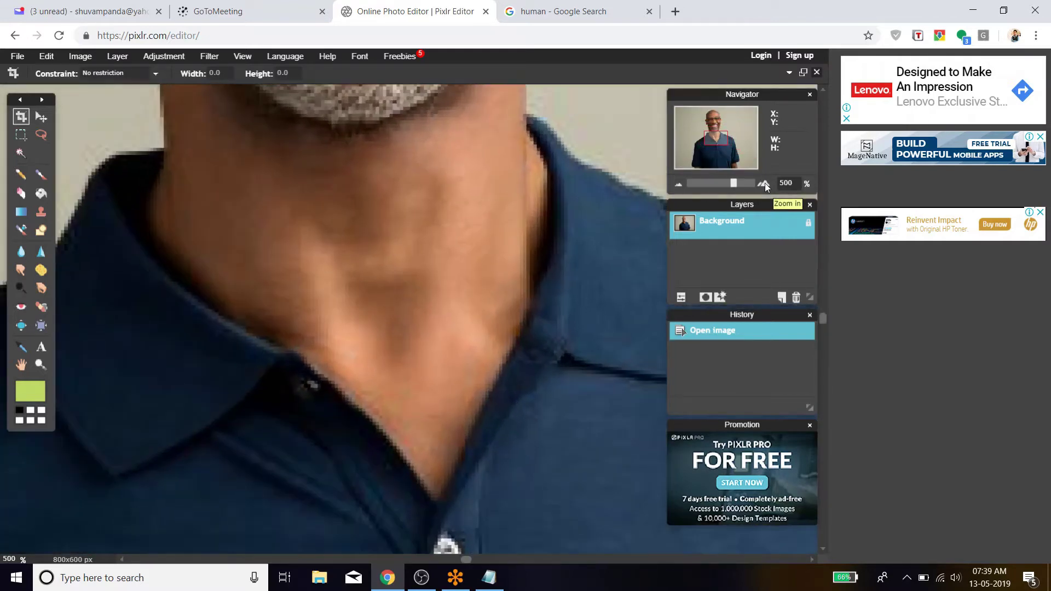
pyautogui.click(764, 183)
pyautogui.click(764, 183)
pyautogui.click(764, 182)
pyautogui.click(764, 183)
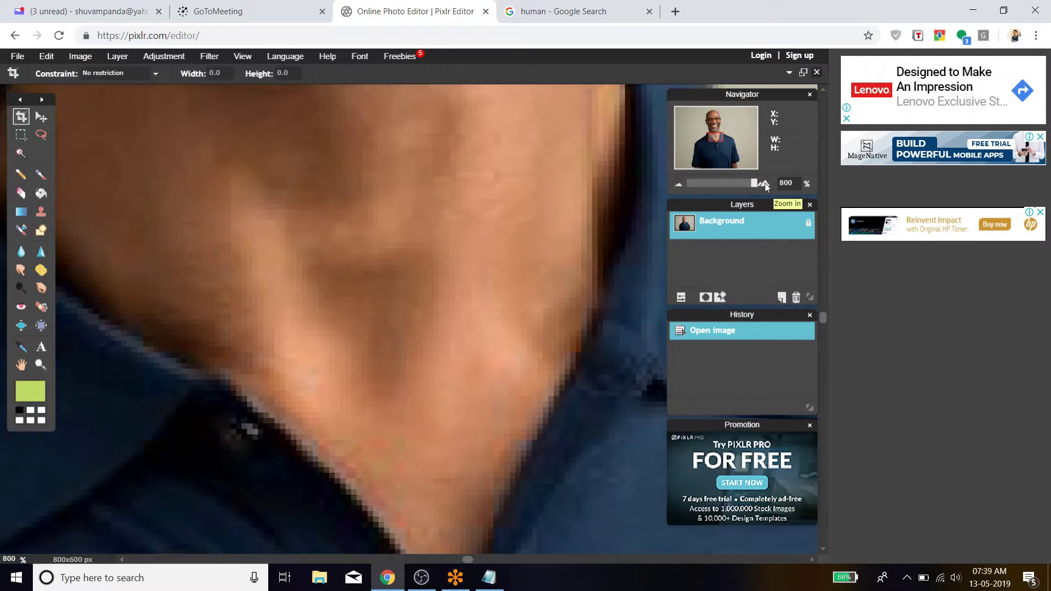
pyautogui.moveTo(717, 138); pyautogui.dragTo(716, 144)
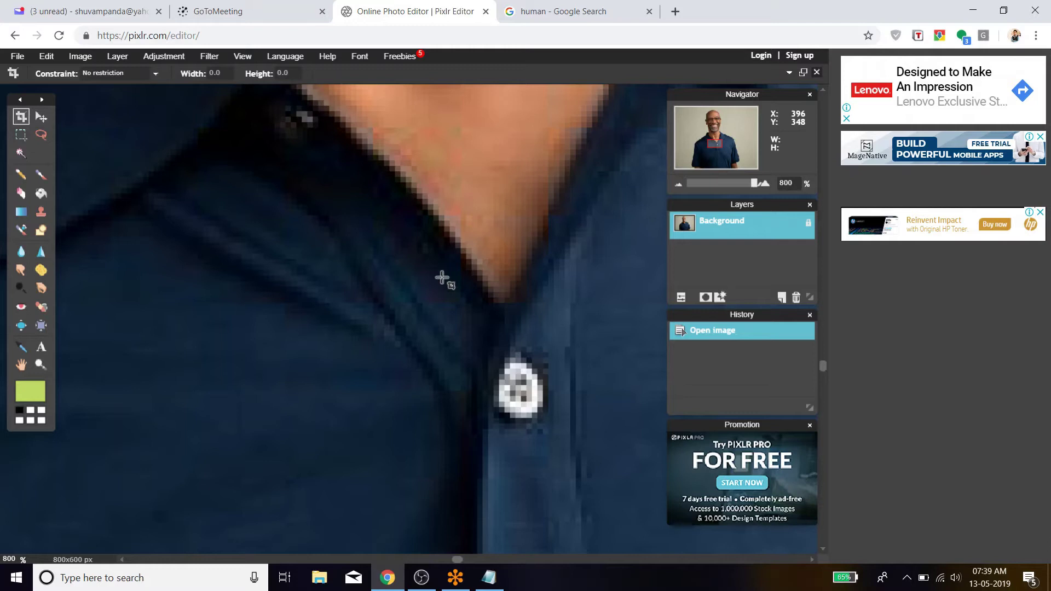
pyautogui.hotkey('ctrl', '0')
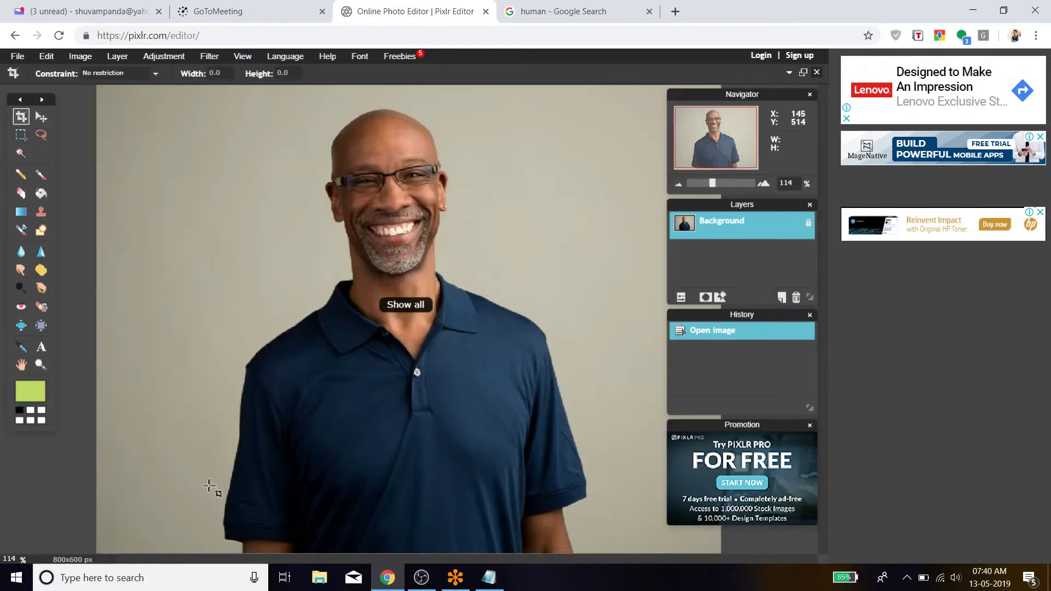
pyautogui.hotkey('ctrl', '+')
pyautogui.scroll(-4, 469, 316)
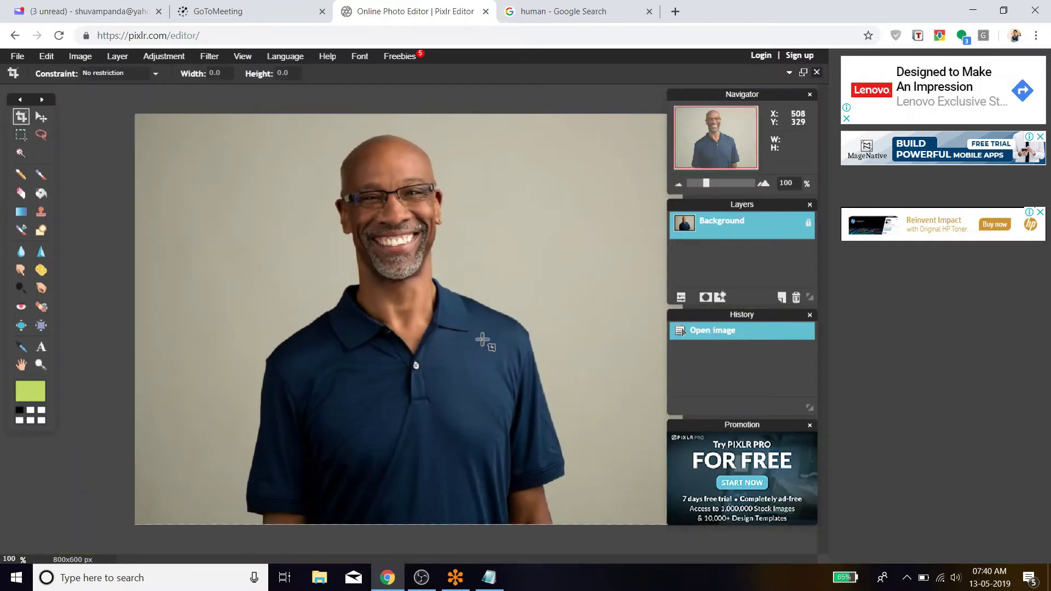
pyautogui.scroll(-1, 479, 334)
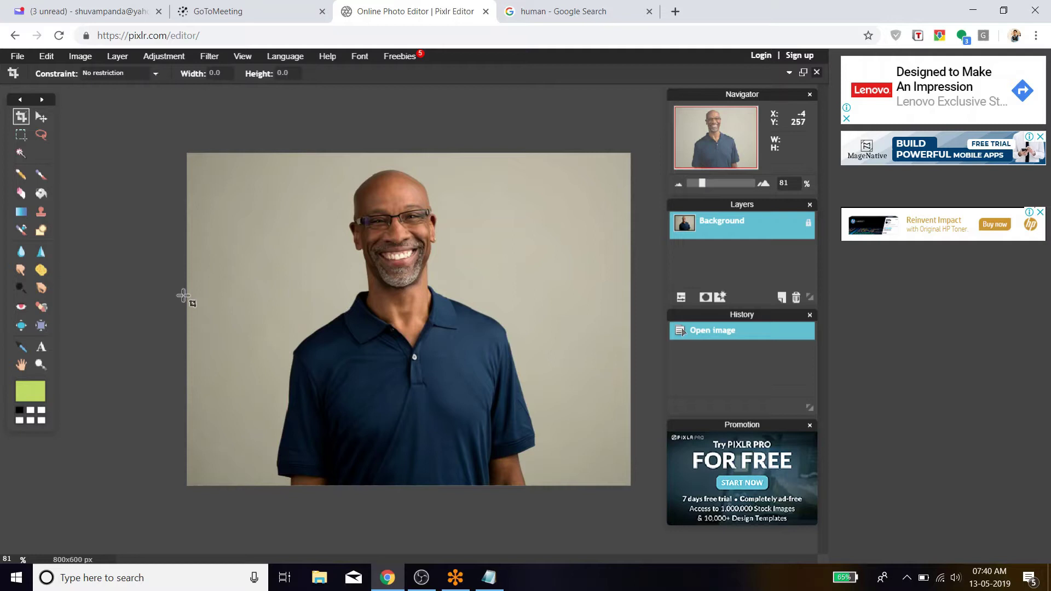
# Open Calculator and multiply 800 by 600 to get the image's total number of pixels.
pyautogui.press('super')
pyautogui.write('c')
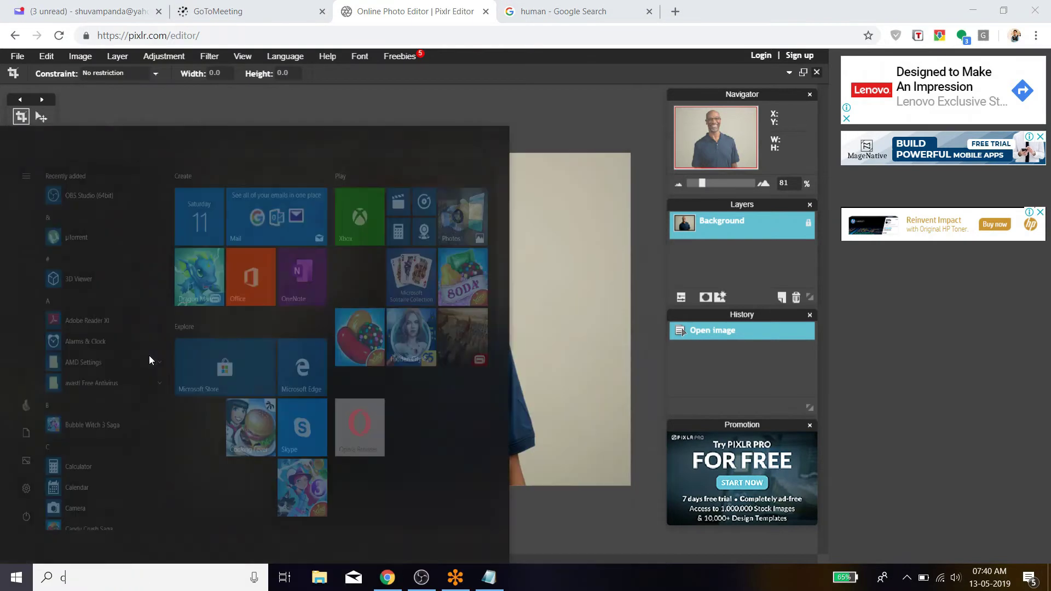
pyautogui.write('alcula')
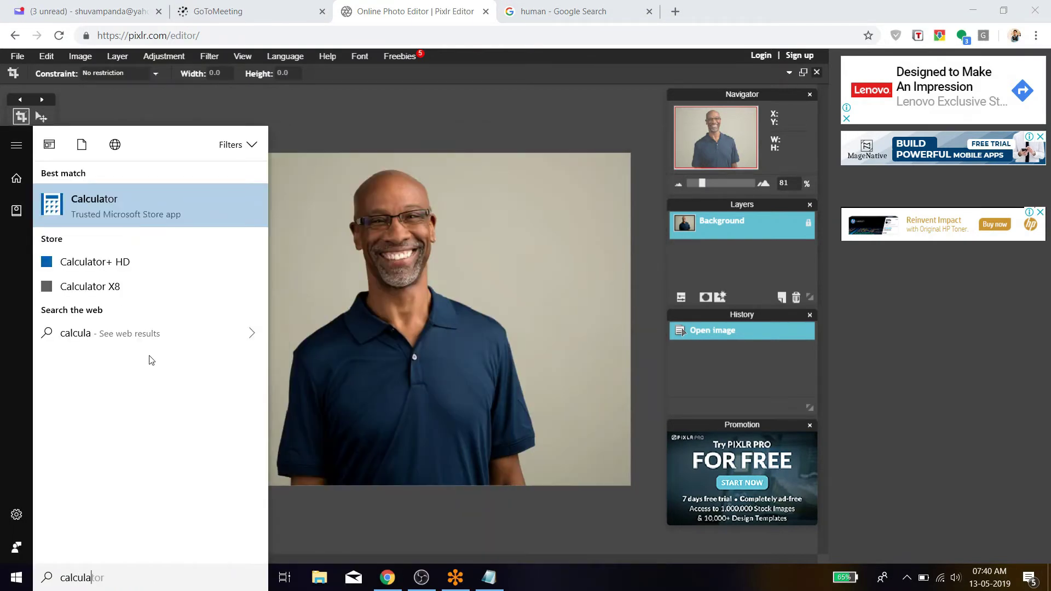
pyautogui.press('Return')
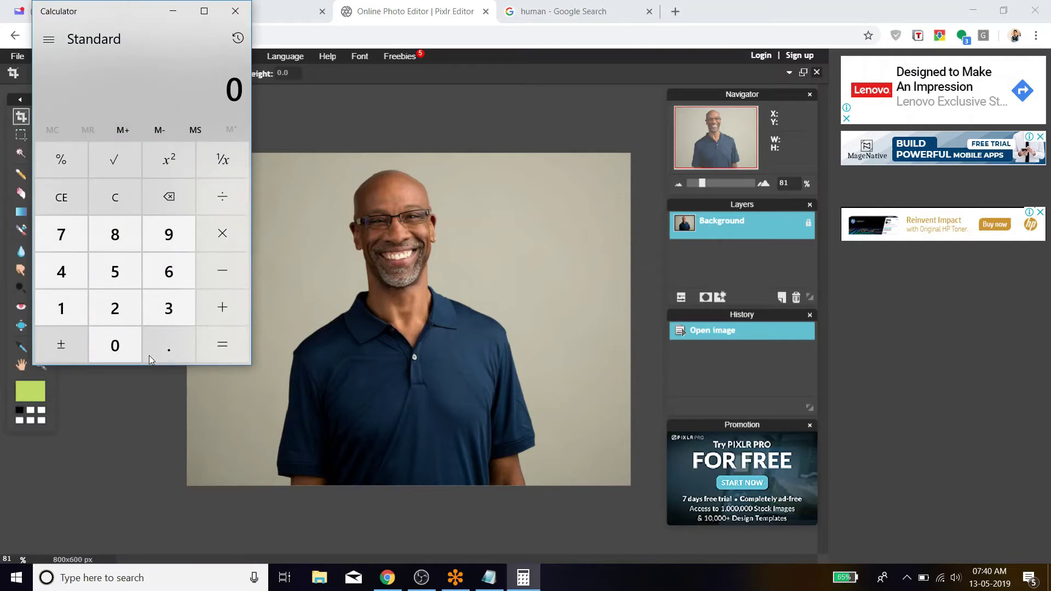
pyautogui.write('800')
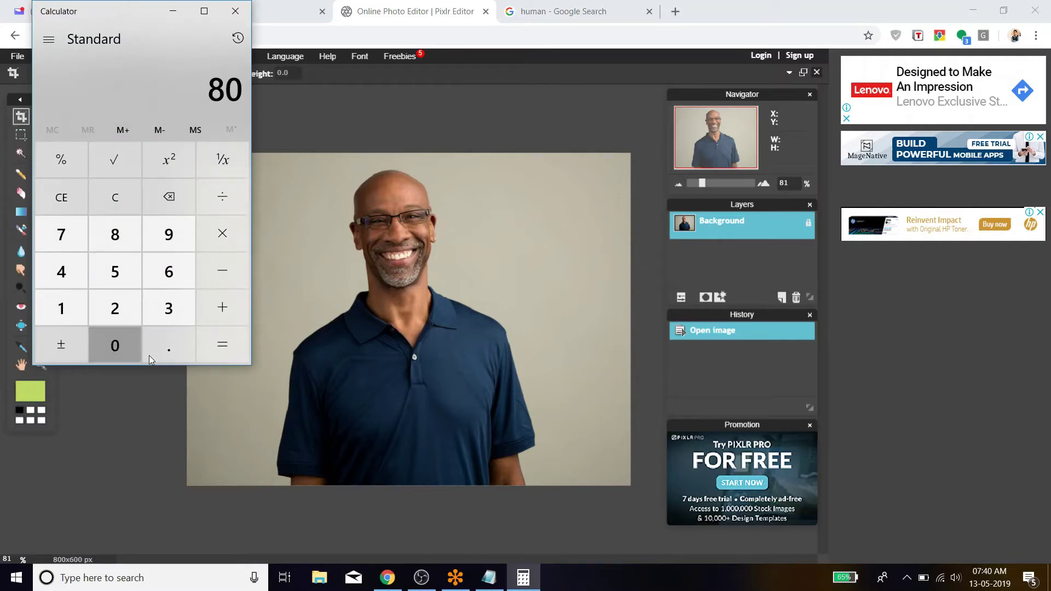
pyautogui.press('*')
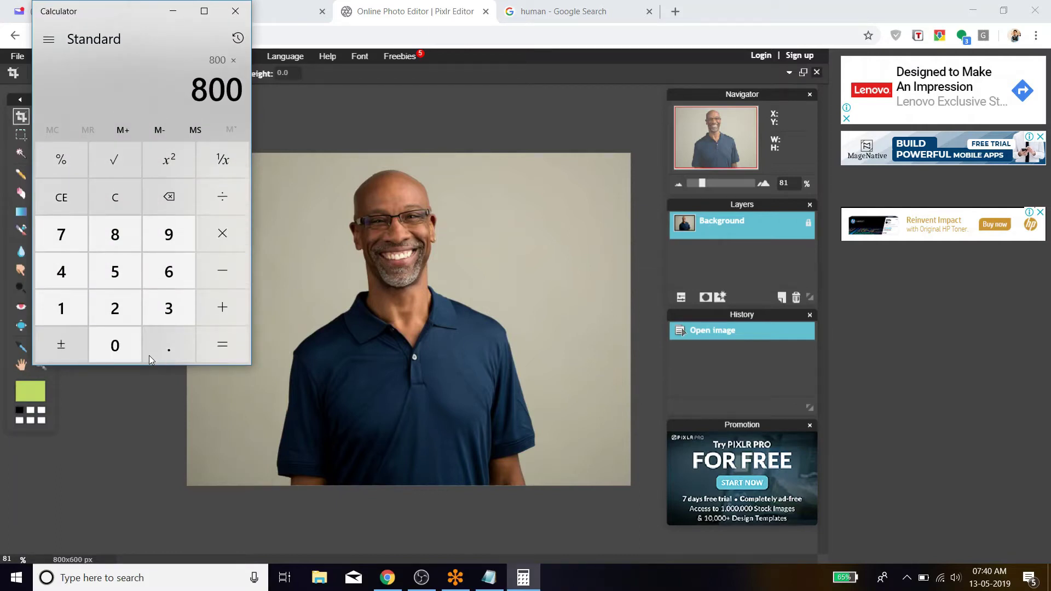
pyautogui.write('600')
pyautogui.press('Return')
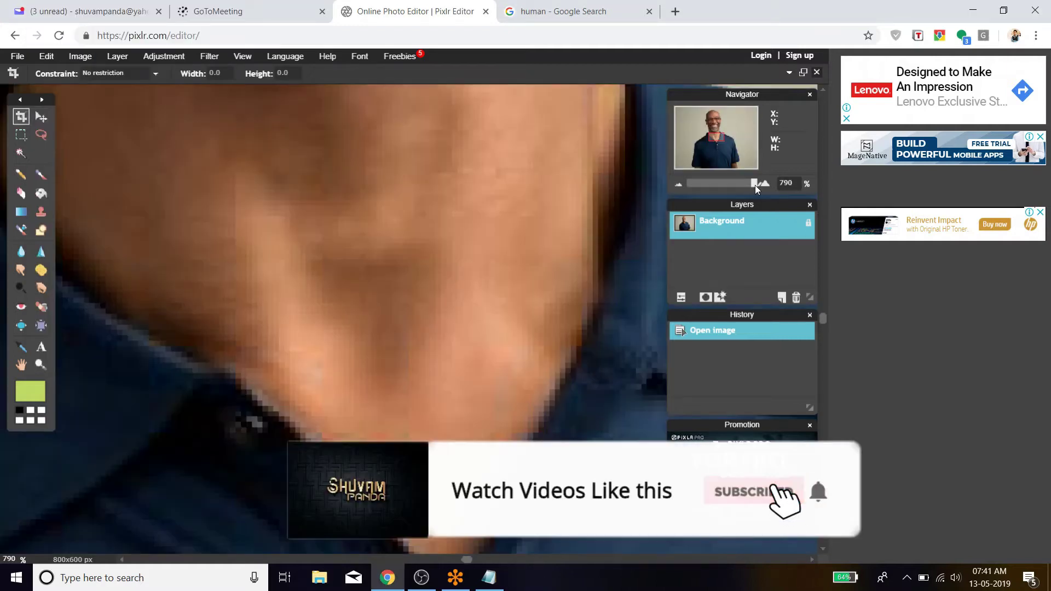
# Inspect the pixels at the neckline at 800% zoom and return the photo to normal size.
pyautogui.click(754, 185)
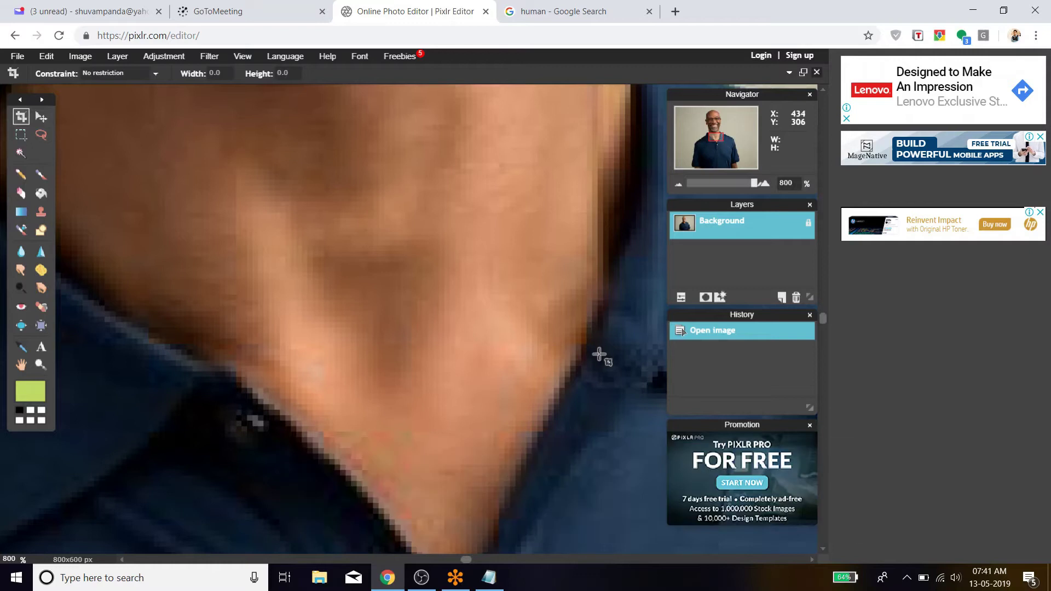
pyautogui.moveTo(755, 183); pyautogui.dragTo(707, 183)
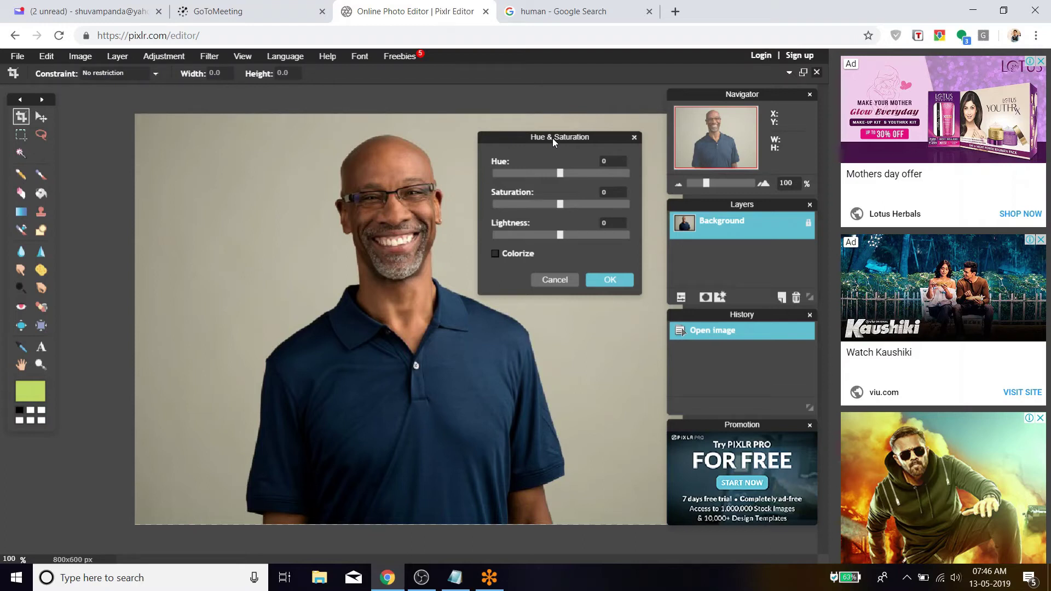
# Try hue shifts in both directions in the Hue & Saturation adjustment and set Hue to -10.
pyautogui.moveTo(559, 174); pyautogui.dragTo(523, 176)
pyautogui.moveTo(523, 175); pyautogui.dragTo(495, 175)
pyautogui.moveTo(495, 174); pyautogui.dragTo(580, 175)
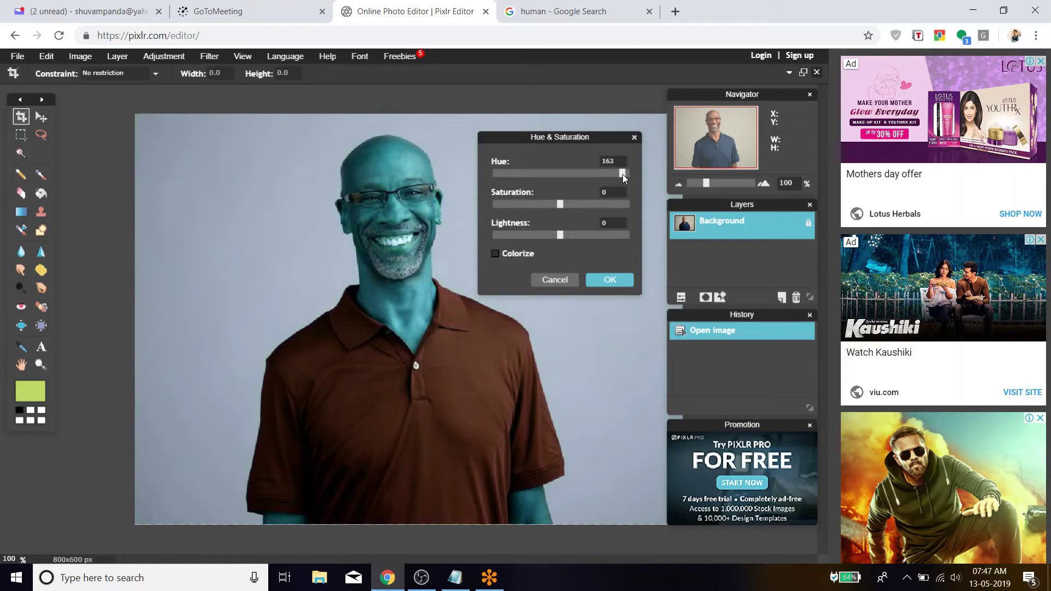
pyautogui.moveTo(622, 174); pyautogui.dragTo(625, 175)
pyautogui.moveTo(624, 173); pyautogui.dragTo(556, 173)
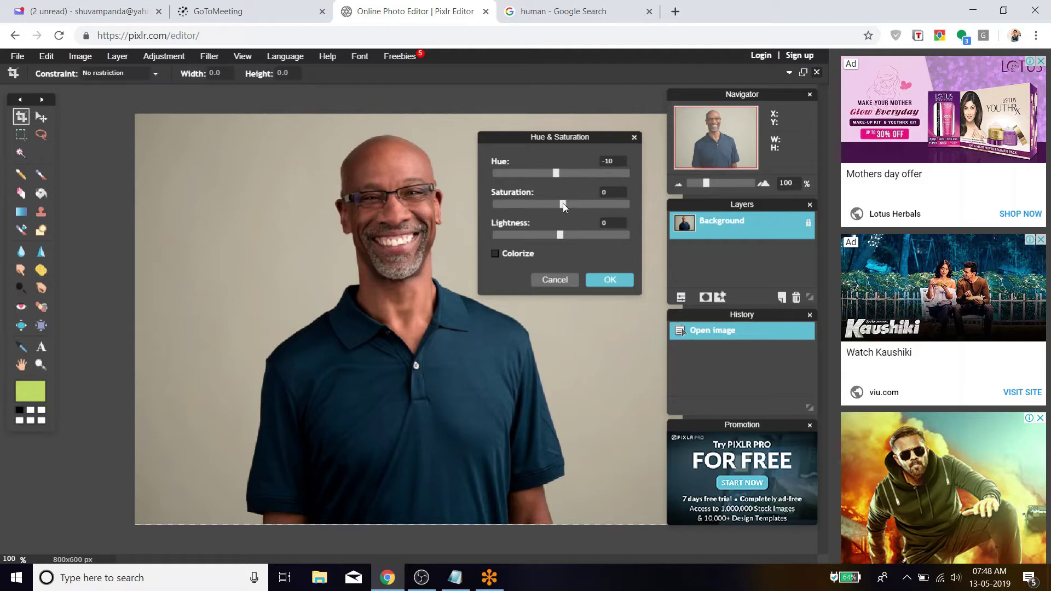
# Compare strongly reduced and increased saturation on the photo and set Saturation to 11.
pyautogui.moveTo(563, 204); pyautogui.dragTo(546, 206)
pyautogui.moveTo(538, 207); pyautogui.dragTo(520, 209)
pyautogui.moveTo(520, 206); pyautogui.dragTo(502, 208)
pyautogui.moveTo(499, 210); pyautogui.dragTo(567, 212)
pyautogui.moveTo(581, 203); pyautogui.dragTo(620, 210)
pyautogui.doubleClick(624, 194)
pyautogui.write('0')
# Try very dark and very bright lightness values, set Lightness to 7 and apply the Hue & Saturation adjustment.
pyautogui.moveTo(560, 233); pyautogui.dragTo(501, 237)
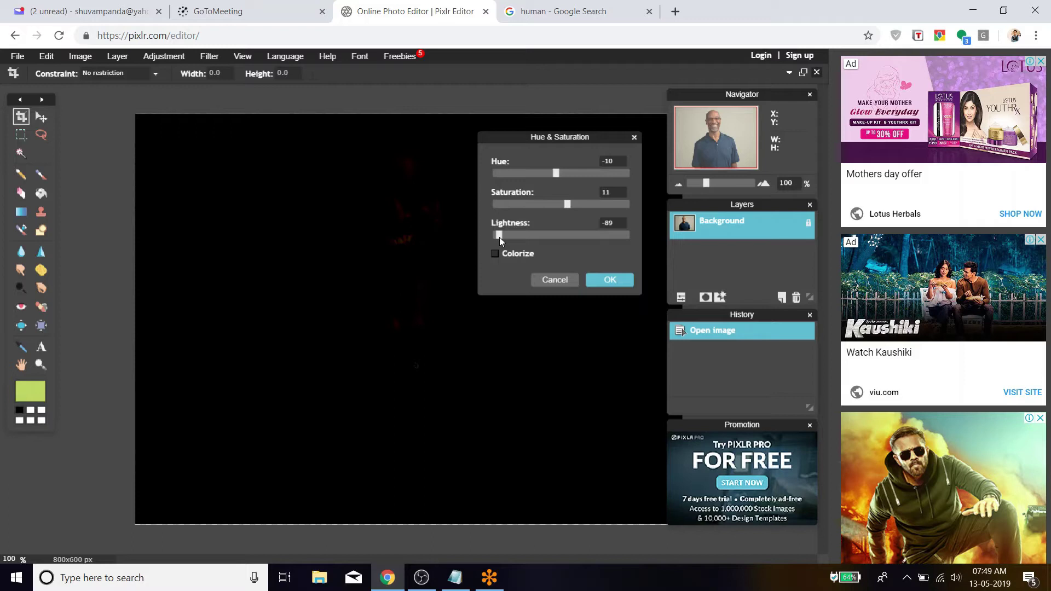
pyautogui.moveTo(499, 237); pyautogui.dragTo(618, 236)
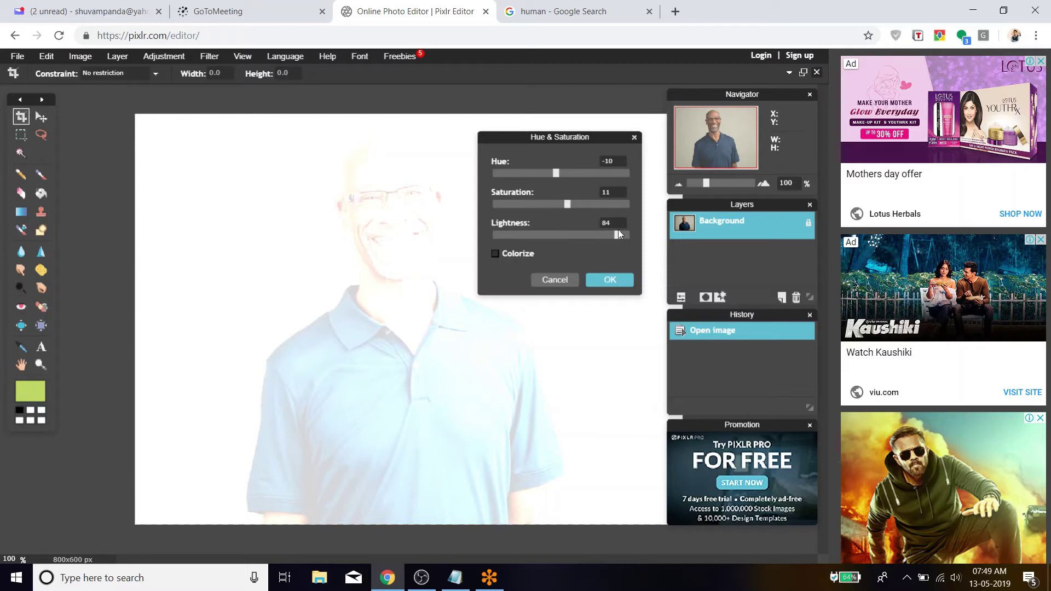
pyautogui.write('0')
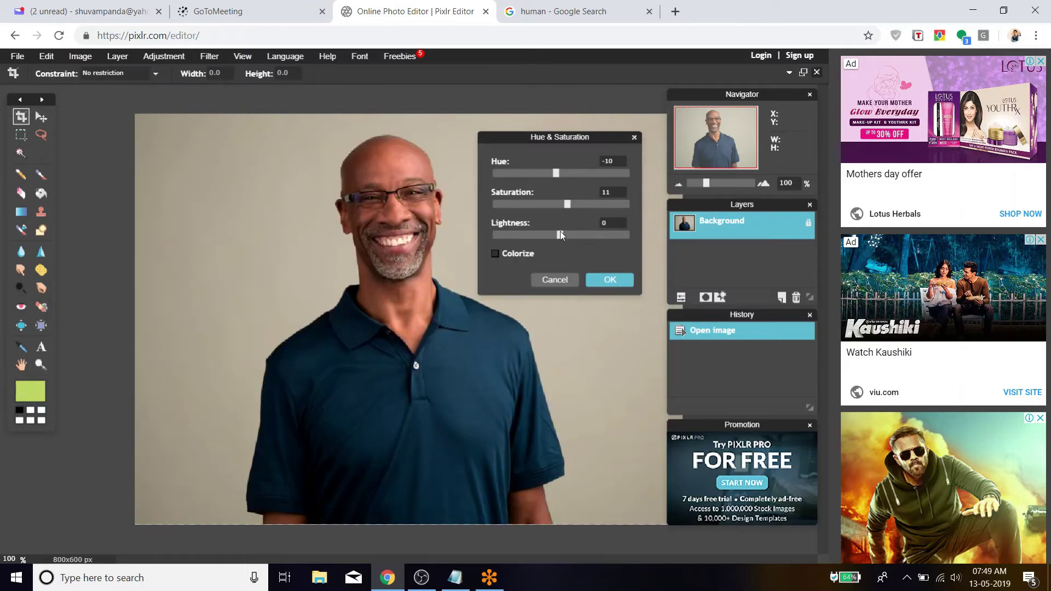
pyautogui.moveTo(565, 232); pyautogui.dragTo(568, 234)
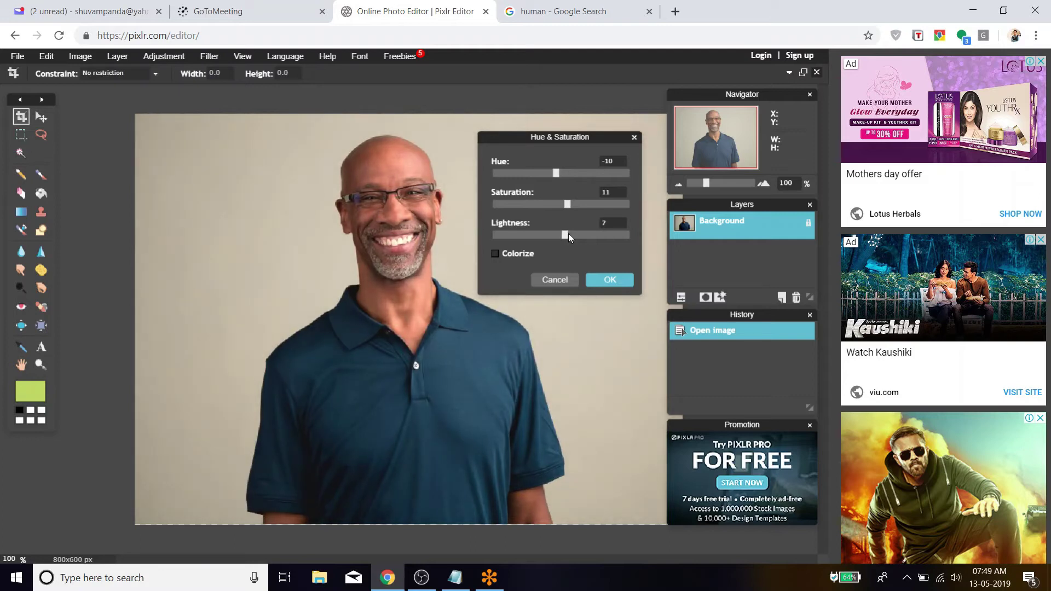
pyautogui.click(599, 281)
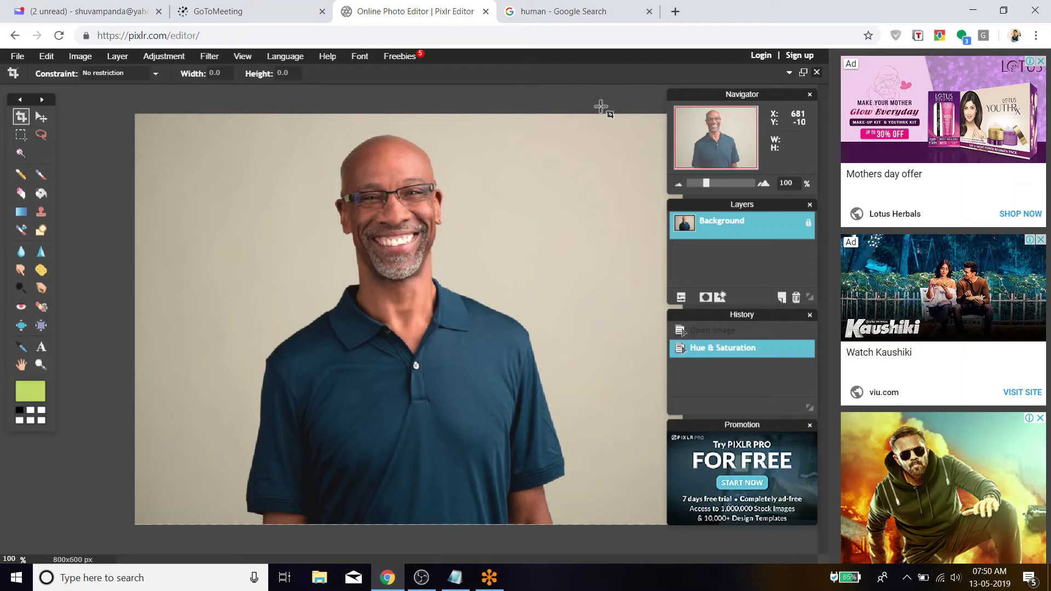
# Open the Color balance adjustment and place its dialog clear of the man's face.
pyautogui.click(164, 56)
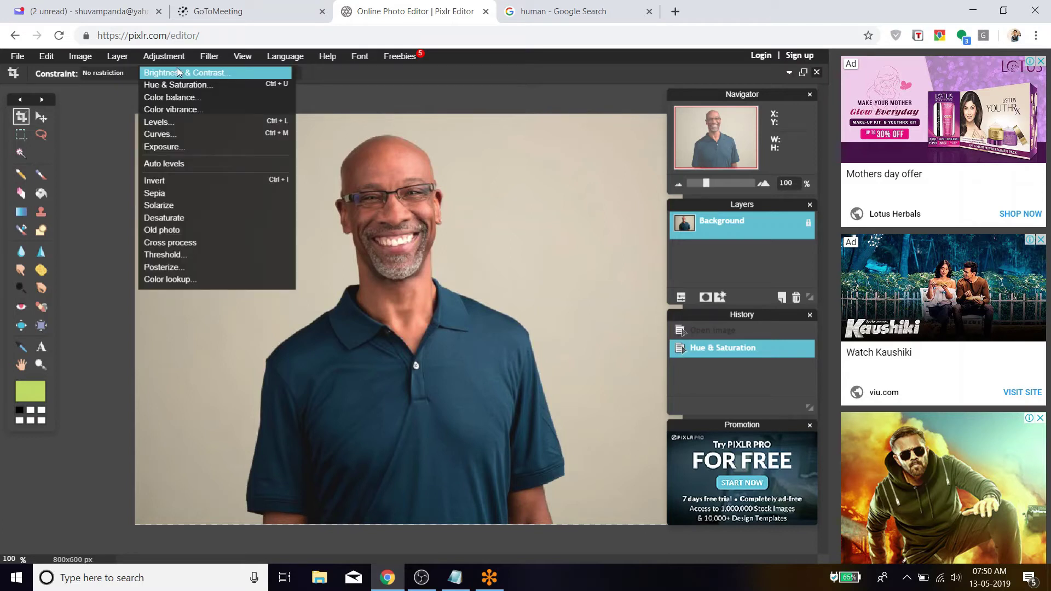
pyautogui.click(175, 97)
pyautogui.moveTo(500, 146); pyautogui.dragTo(528, 143)
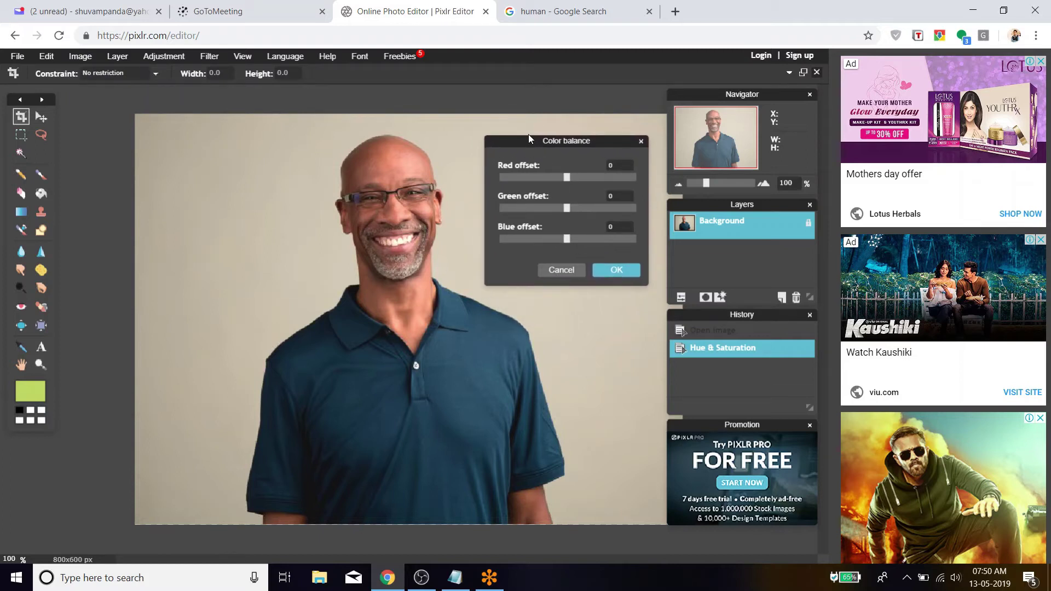
# Add the line "Color balance (red-green-blue)" to the topic list in Notepad and return to Pixlr Editor.
pyautogui.click(455, 578)
pyautogui.write('Color ba')
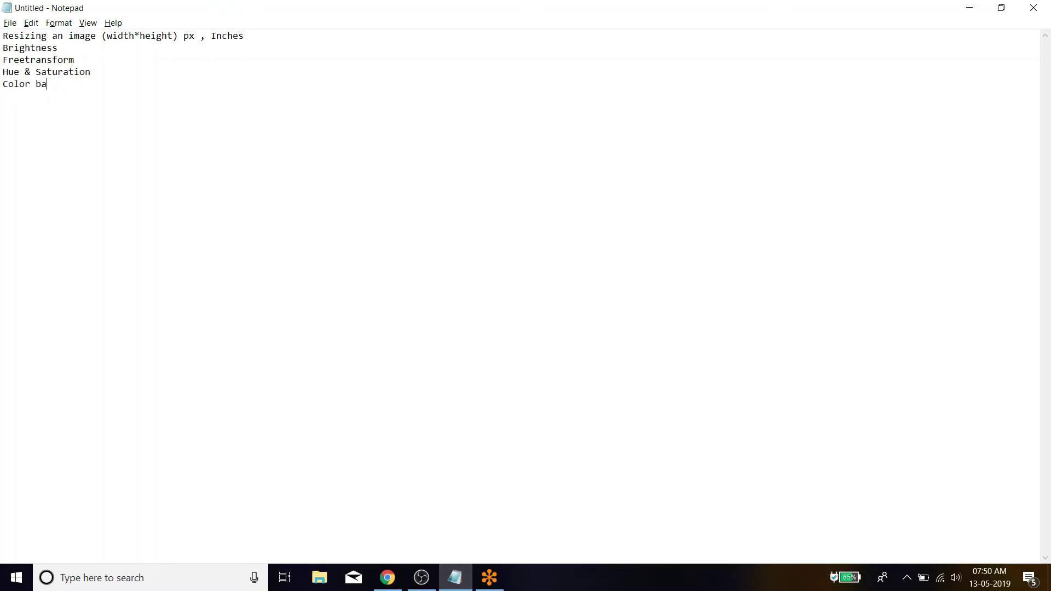
pyautogui.write('lance (_)')
pyautogui.press('Left')
pyautogui.press('BackSpace')
pyautogui.write('red-green-blue')
pyautogui.hotkey('alt', 'Tab')
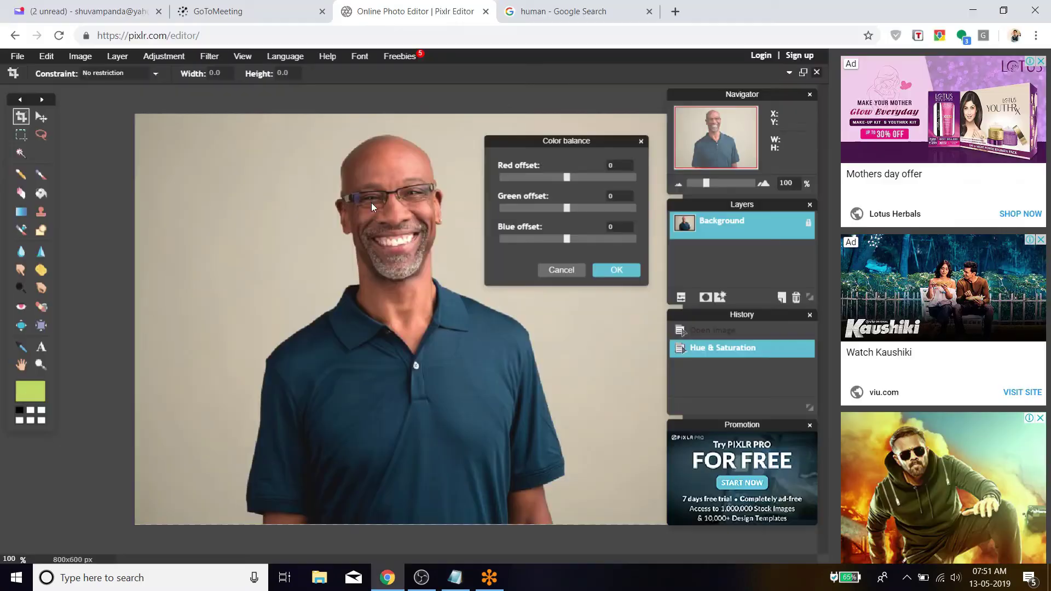
# Reopen the Color balance adjustment, try a strongly reduced red offset of -65 and reset it to 0.
pyautogui.click(641, 141)
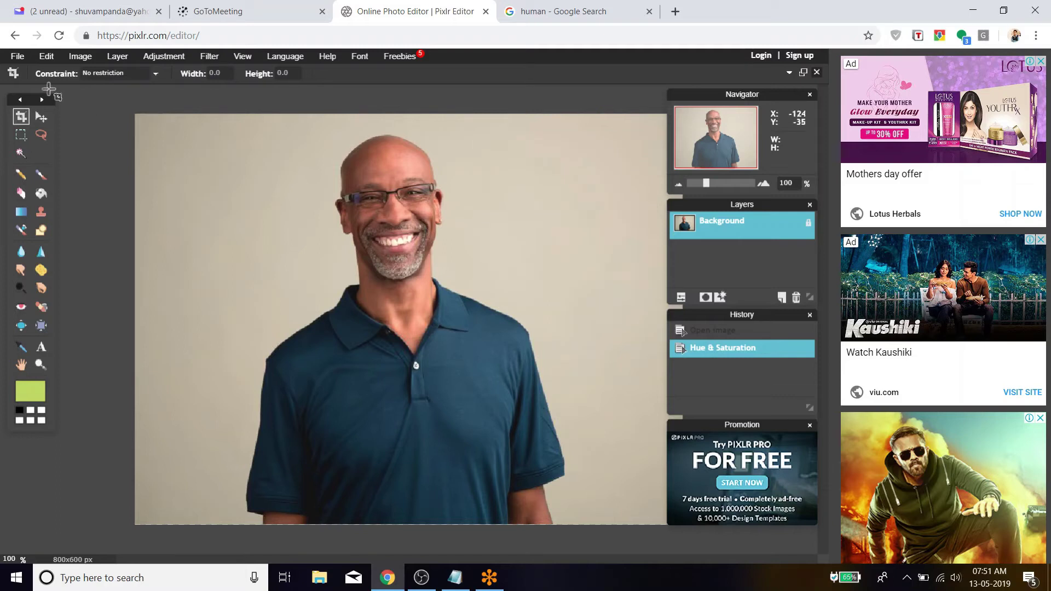
pyautogui.click(147, 56)
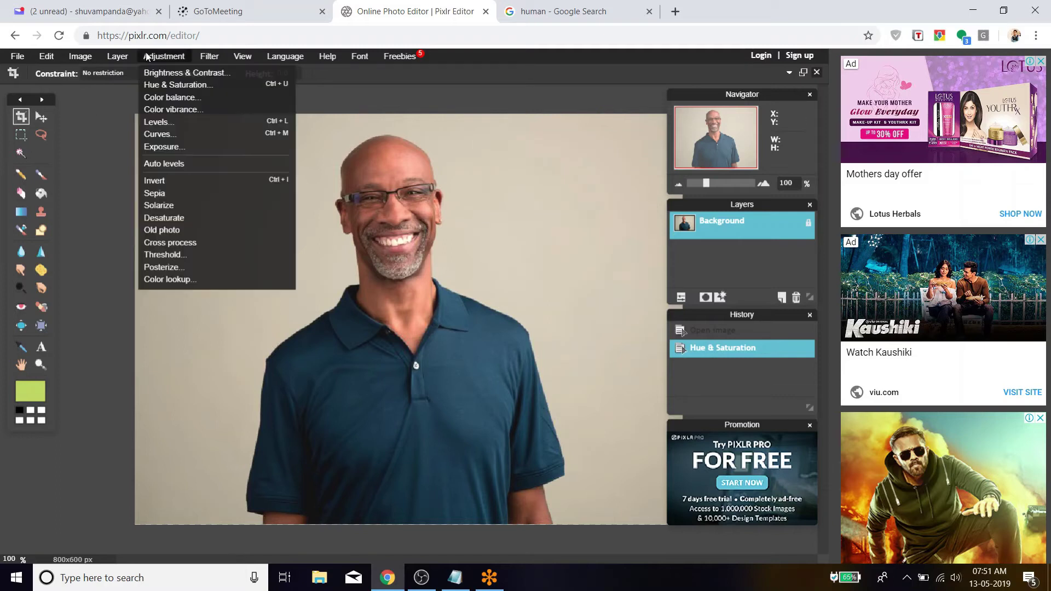
pyautogui.click(169, 97)
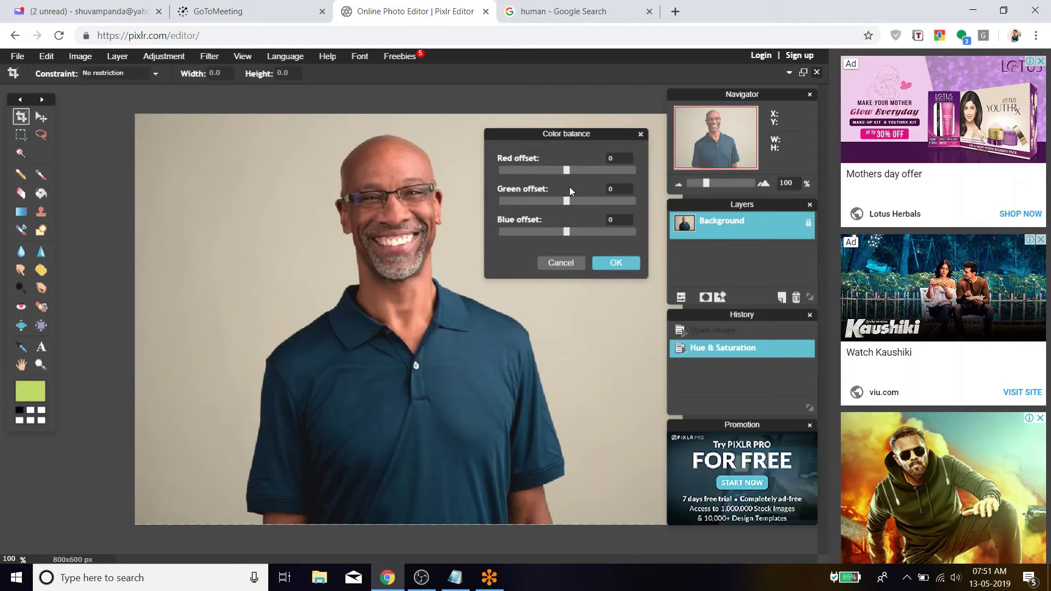
pyautogui.moveTo(569, 169); pyautogui.dragTo(392, 208)
pyautogui.moveTo(467, 207); pyautogui.dragTo(522, 186)
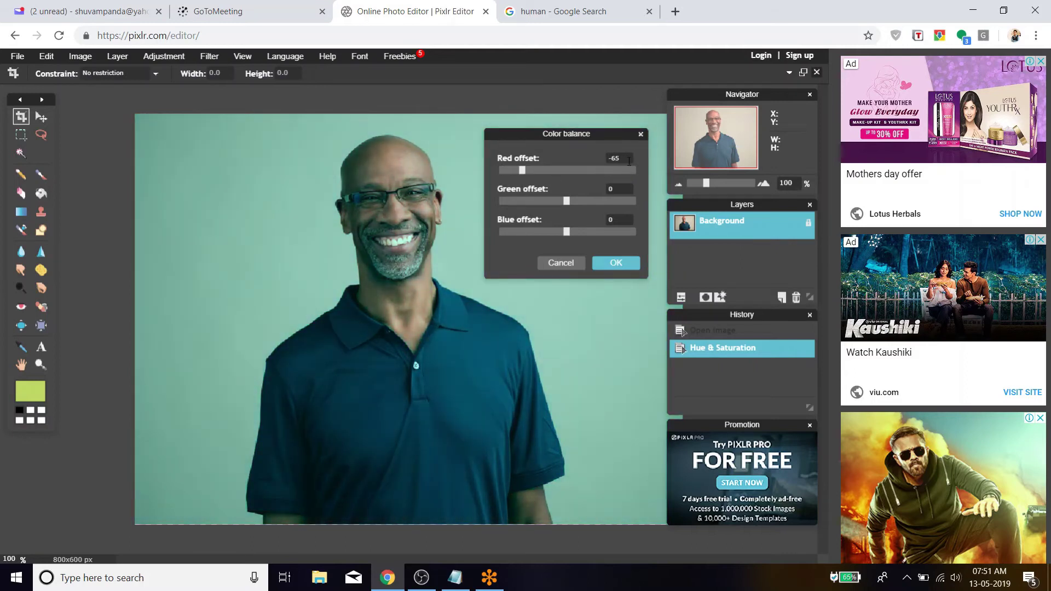
pyautogui.write('0')
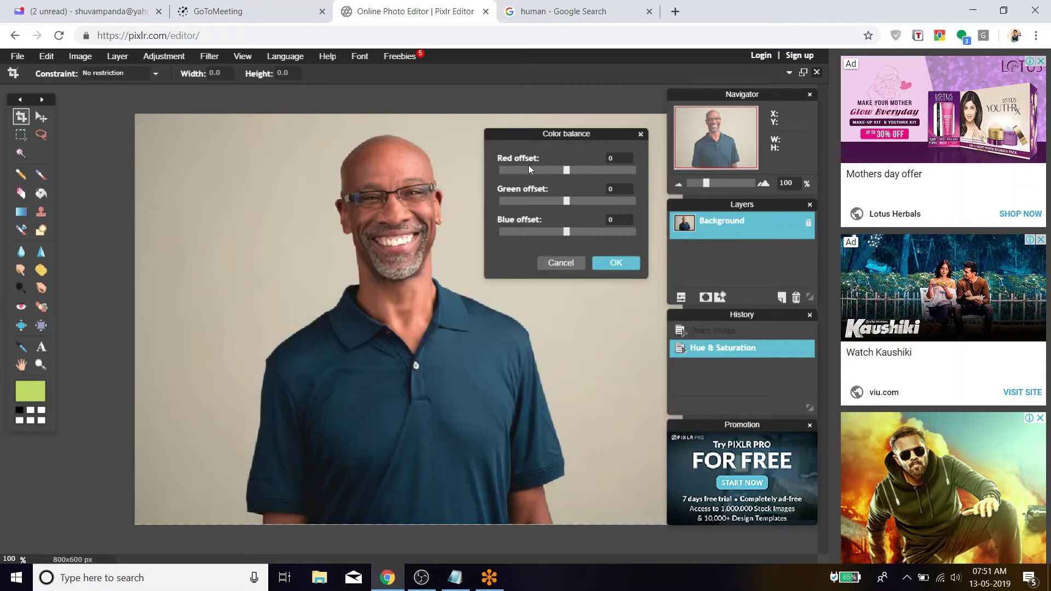
# Try a green offset of 29 and strong blue offset changes on the photo, resetting each to 0.
pyautogui.moveTo(563, 201); pyautogui.dragTo(585, 202)
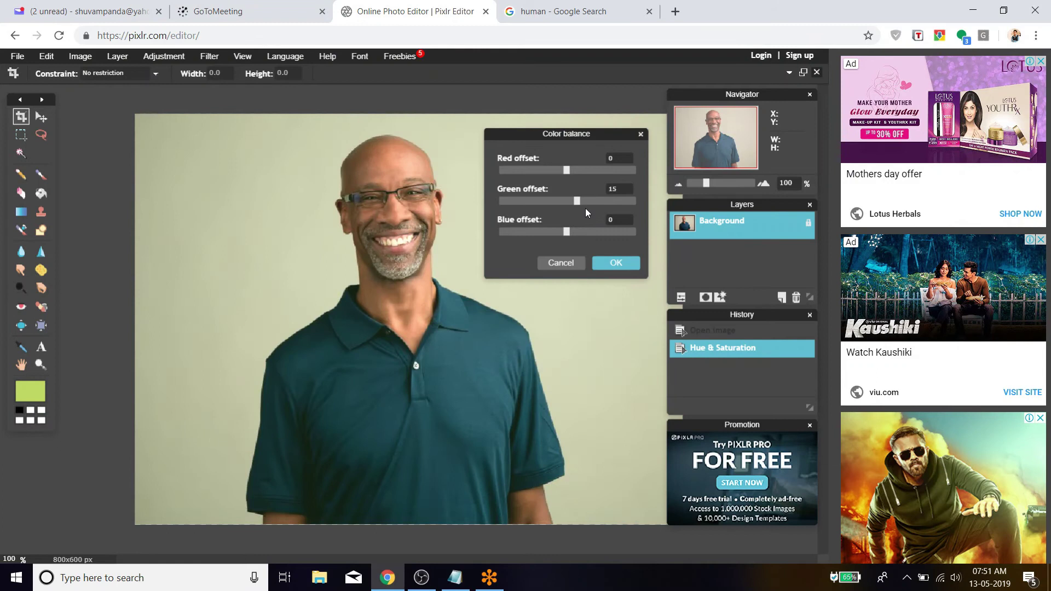
pyautogui.press('BackSpace')
pyautogui.press('BackSpace')
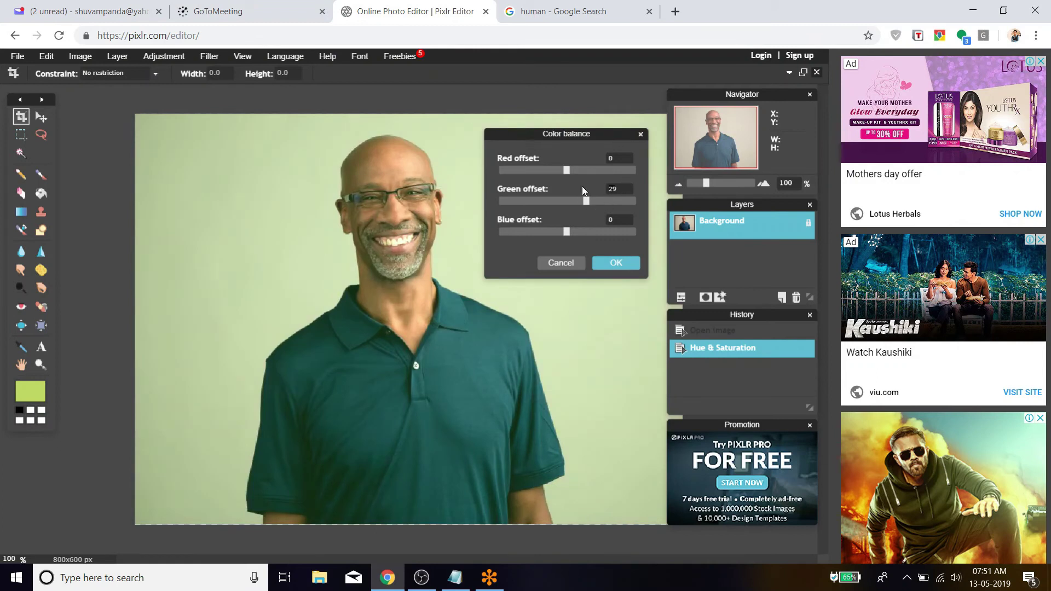
pyautogui.write('0')
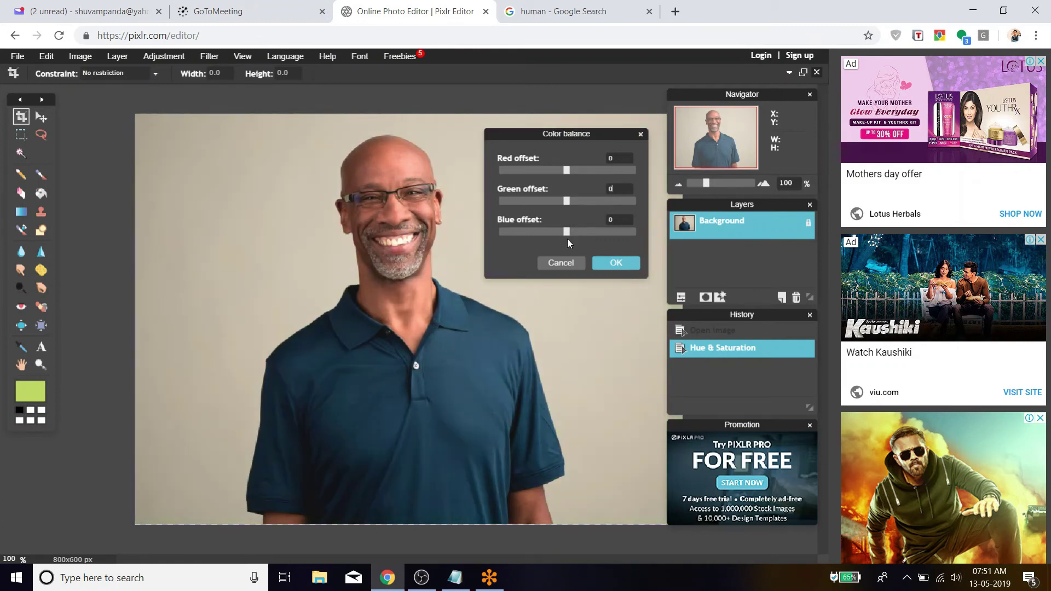
pyautogui.moveTo(639, 235); pyautogui.dragTo(508, 235)
pyautogui.doubleClick(629, 221)
pyautogui.write('0')
# Make slight changes to the red, green and blue offsets and apply the Color balance adjustment.
pyautogui.click(571, 170)
pyautogui.click(560, 201)
pyautogui.moveTo(562, 202)
pyautogui.mouseDown()
pyautogui.moveTo(541, 204)
pyautogui.moveTo(610, 202)
pyautogui.moveTo(573, 210)
pyautogui.mouseUp()
pyautogui.moveTo(566, 230); pyautogui.dragTo(559, 231)
pyautogui.click(606, 265)
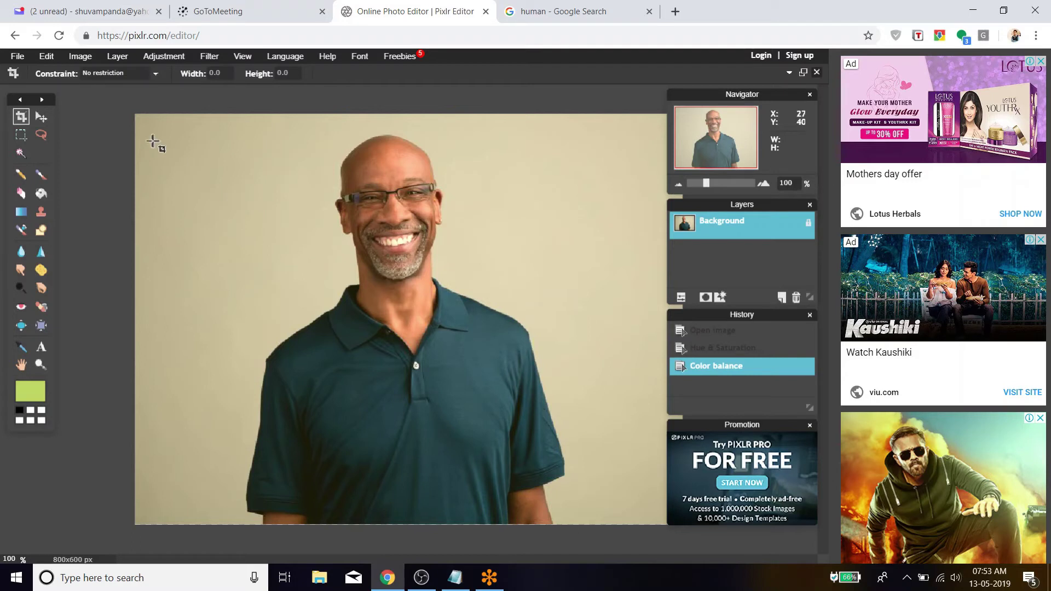
pyautogui.click(17, 58)
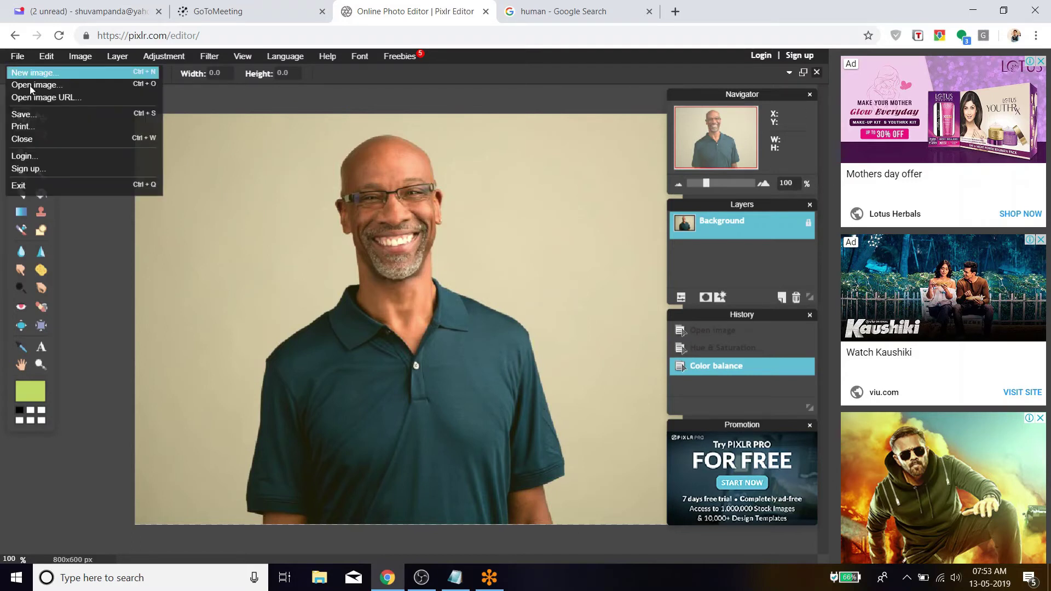
pyautogui.click(577, 87)
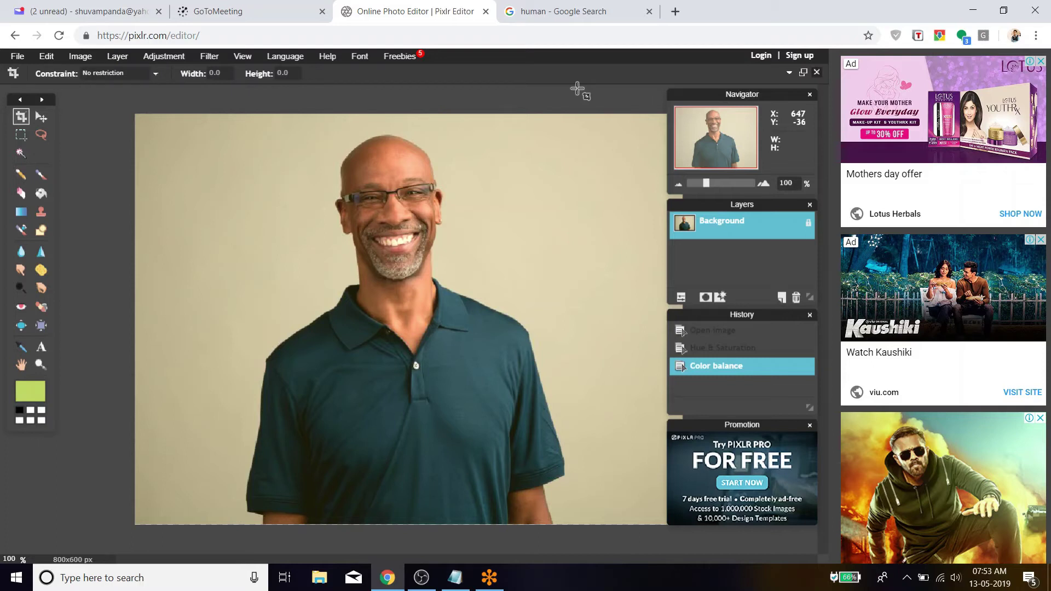
# Open the Color vibrance adjustment, shift its dialog slightly and try a vibrance of 26.
pyautogui.click(166, 59)
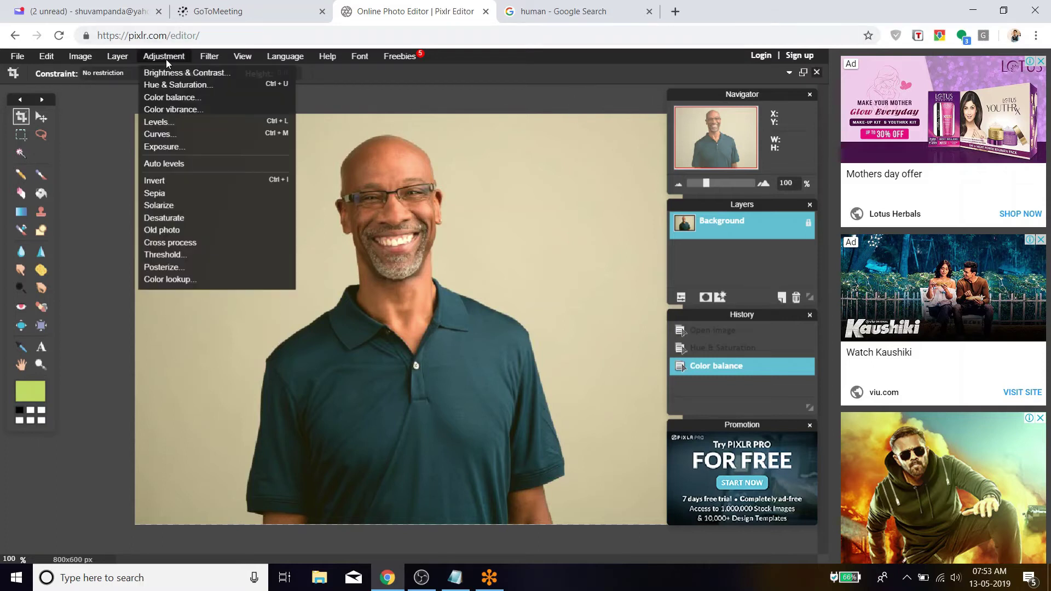
pyautogui.click(188, 109)
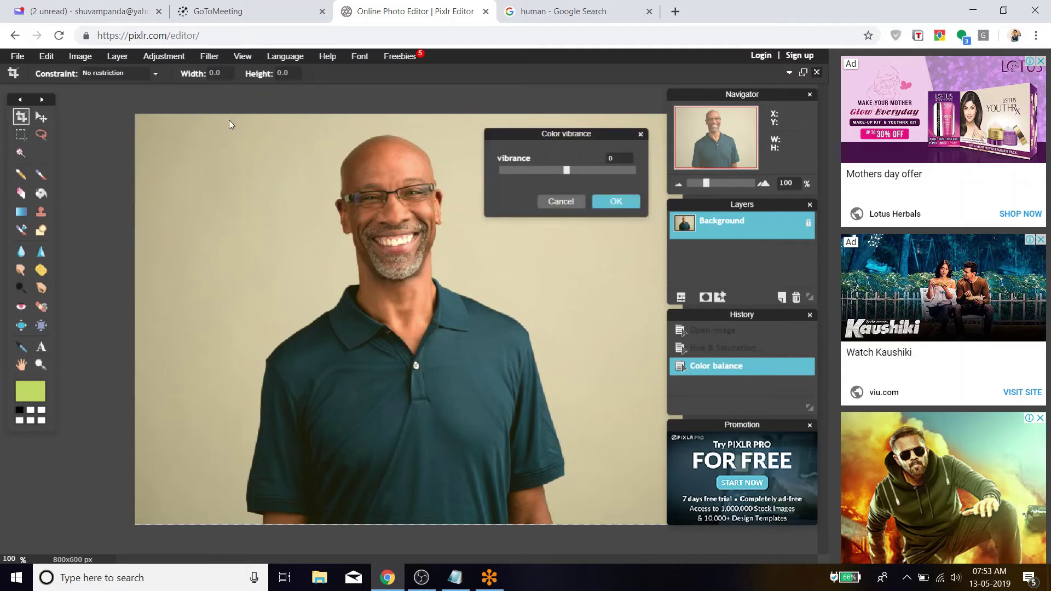
pyautogui.moveTo(532, 133); pyautogui.dragTo(532, 160)
pyautogui.moveTo(568, 197)
pyautogui.mouseDown()
pyautogui.moveTo(515, 199)
pyautogui.moveTo(570, 208)
pyautogui.mouseUp()
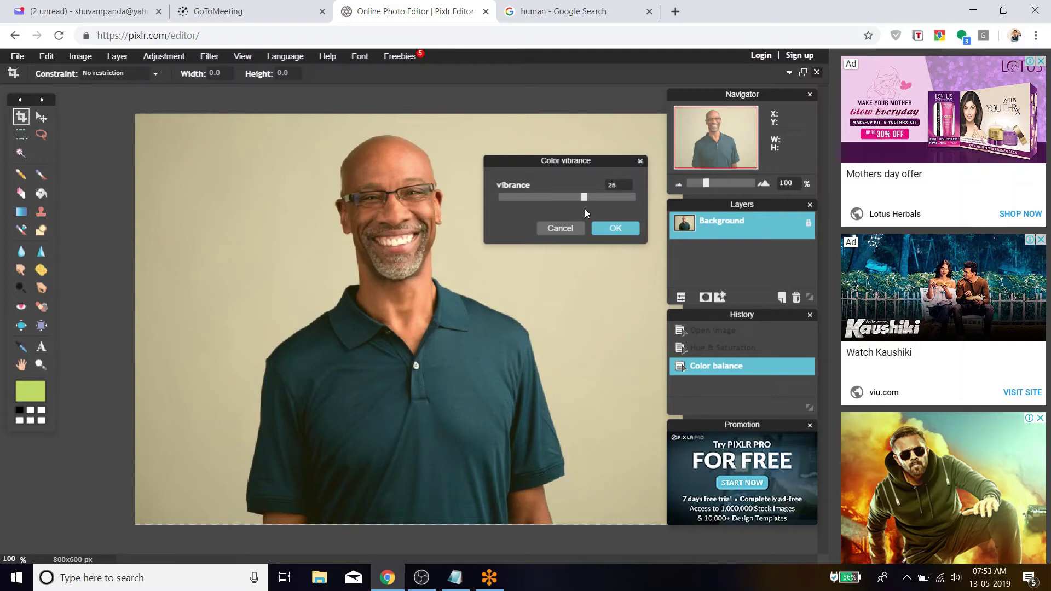
# Try a vibrance of -100 on the enlarged face and cancel the Color vibrance adjustment.
pyautogui.click(163, 56)
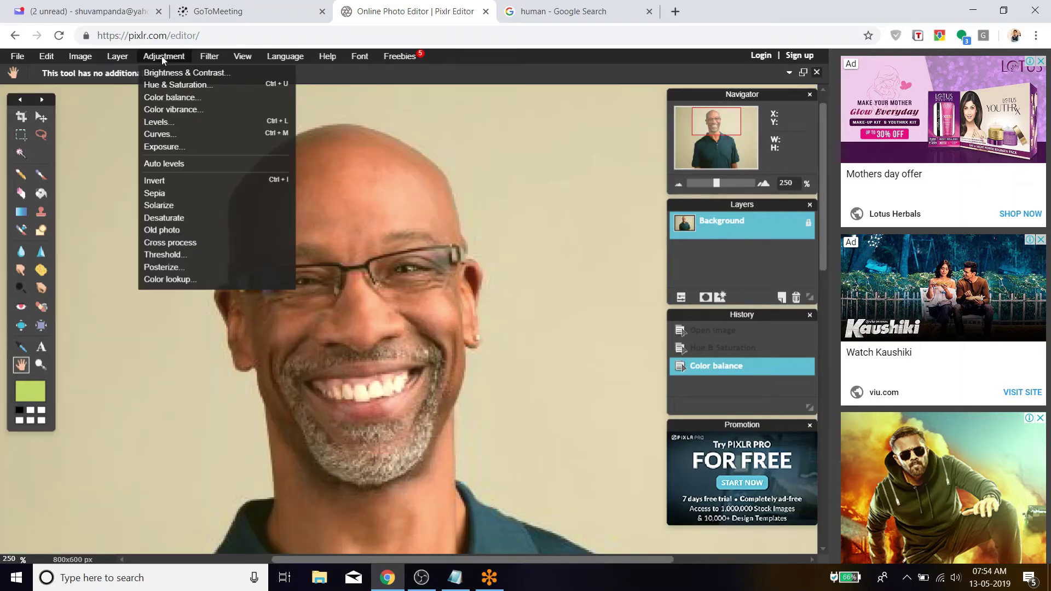
pyautogui.click(174, 109)
pyautogui.moveTo(567, 160); pyautogui.dragTo(492, 169)
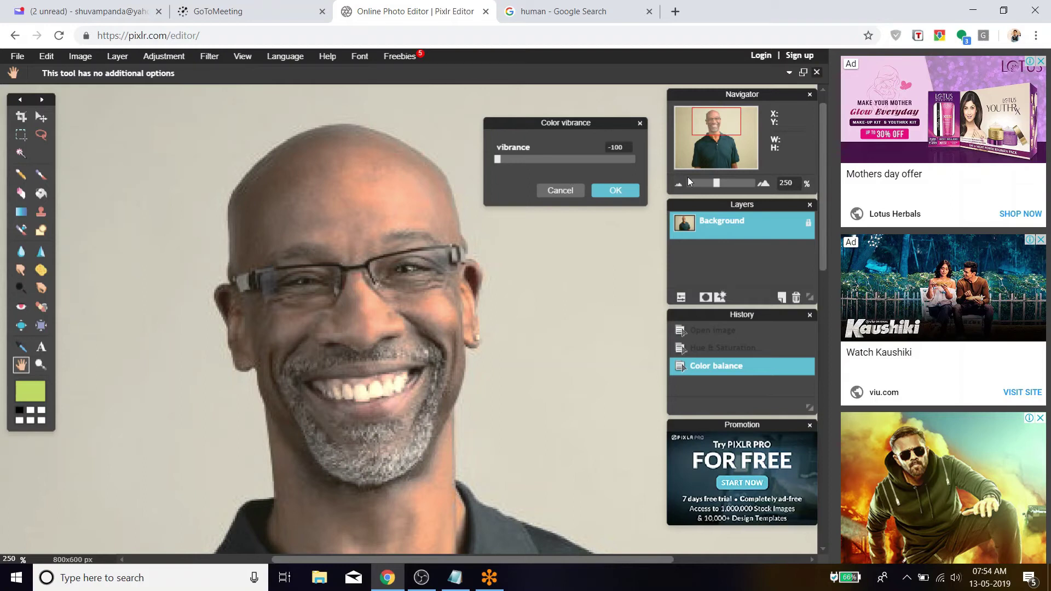
pyautogui.click(567, 191)
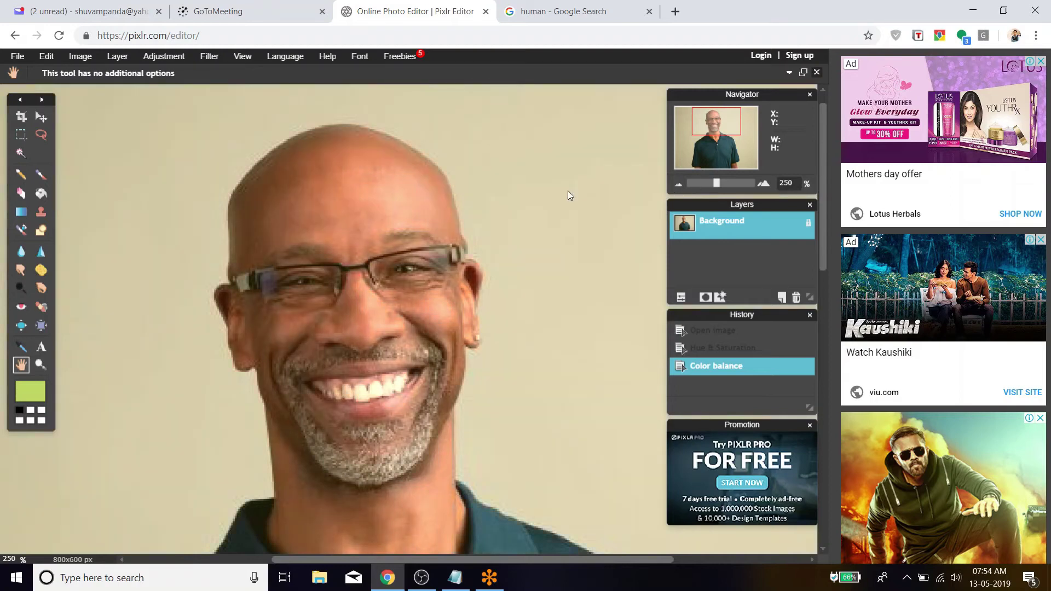
pyautogui.scroll(-4, 532, 206)
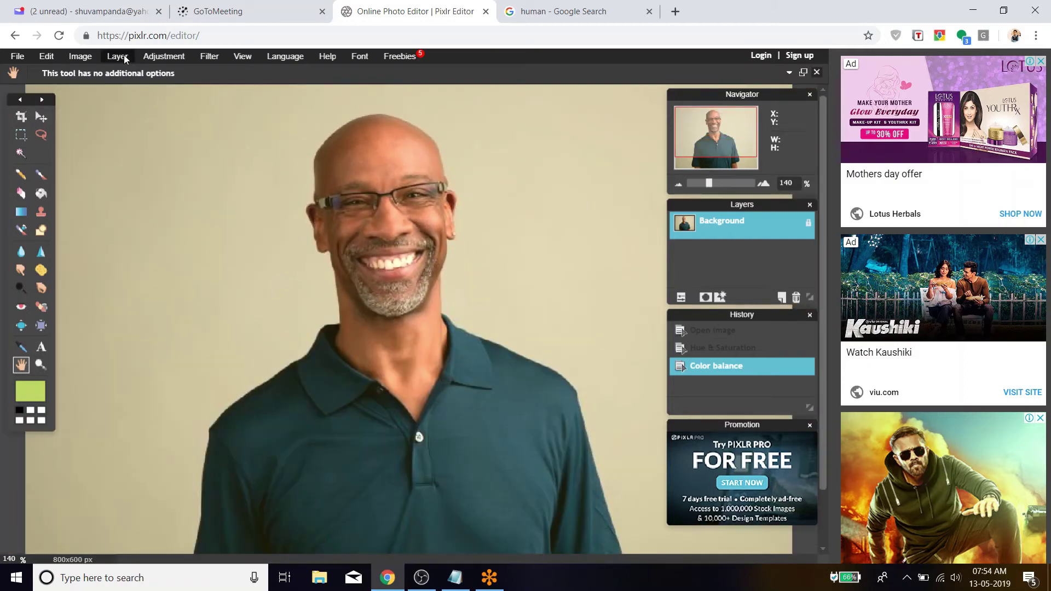
# Compare strongly reduced and increased vibrance on the photo and apply the increased Color vibrance.
pyautogui.click(163, 56)
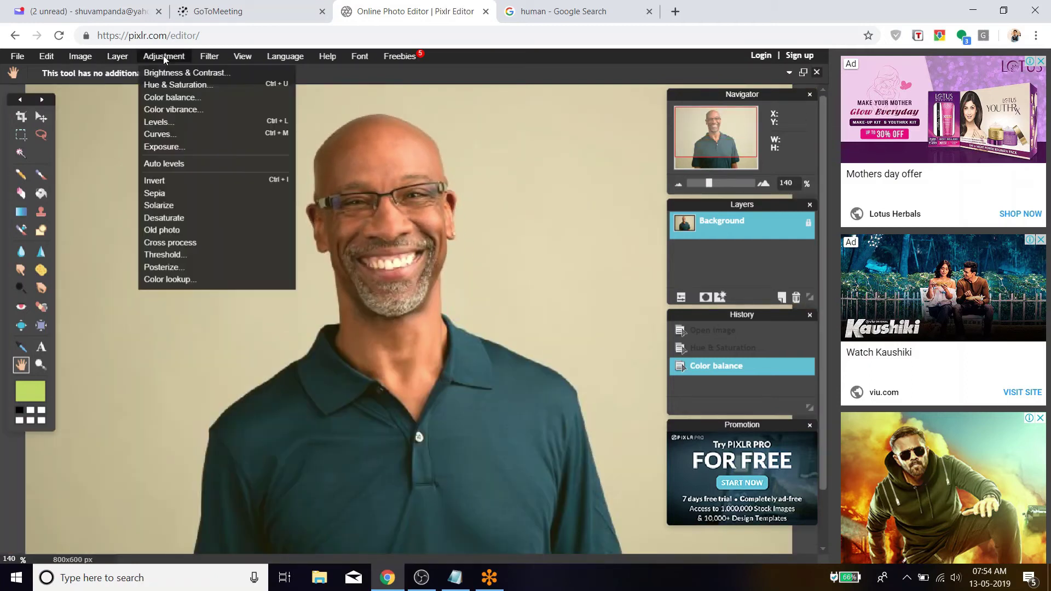
pyautogui.click(183, 112)
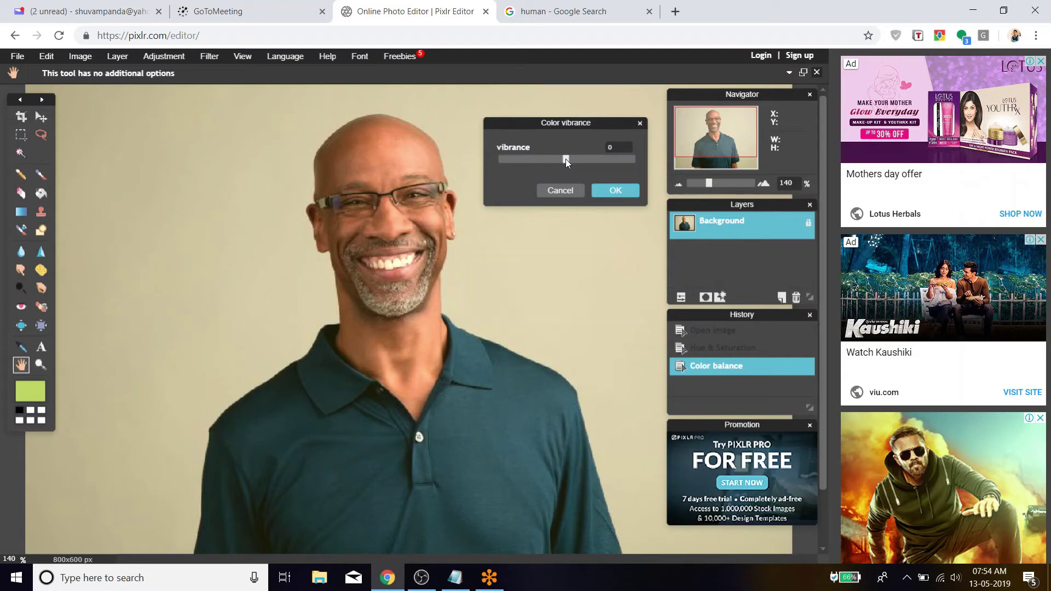
pyautogui.moveTo(566, 159); pyautogui.dragTo(510, 160)
pyautogui.moveTo(508, 156); pyautogui.dragTo(593, 162)
pyautogui.click(616, 190)
# Review the sliders of the Hue & Saturation and Brightness & Contrast adjustments without changing the photo.
pyautogui.click(164, 56)
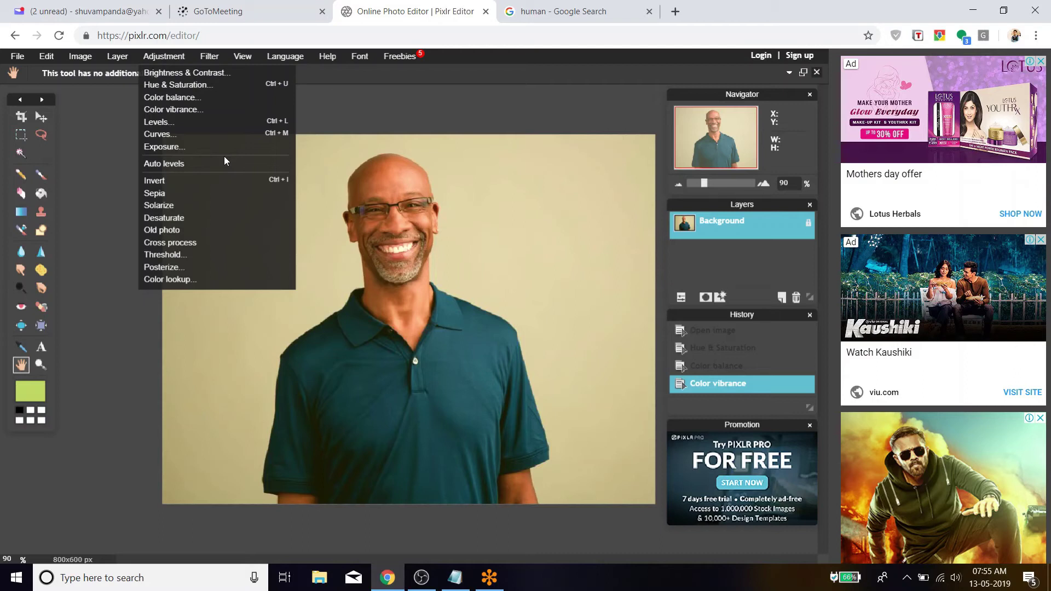
pyautogui.click(197, 84)
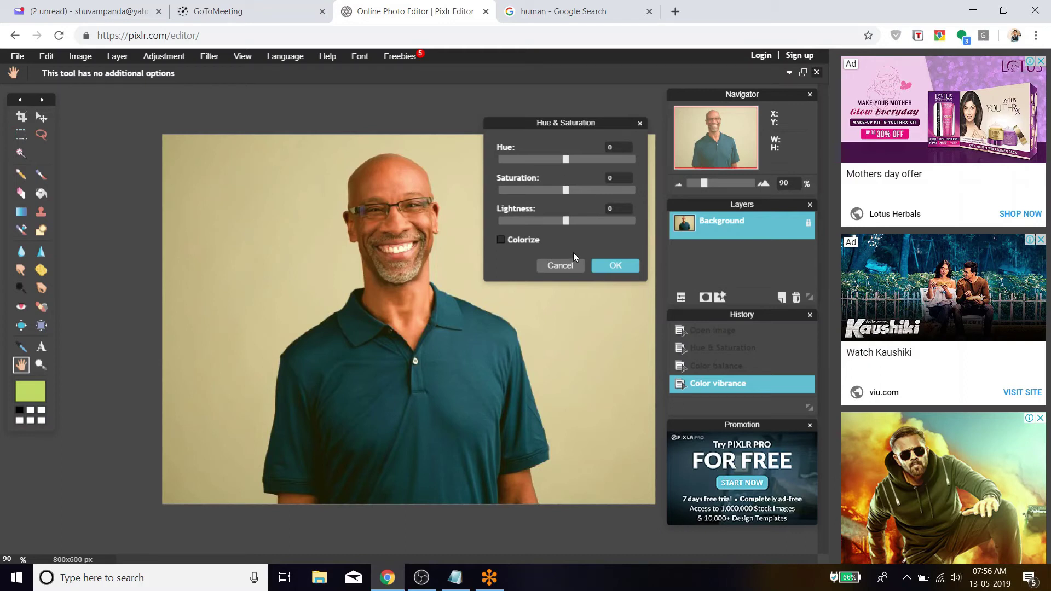
pyautogui.click(572, 266)
pyautogui.click(156, 57)
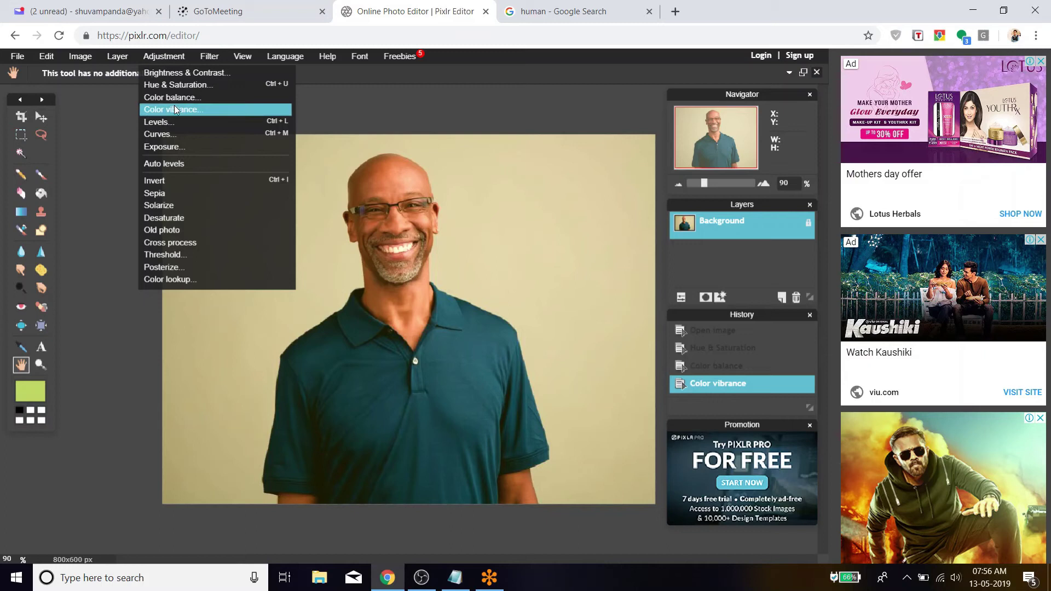
pyautogui.click(175, 75)
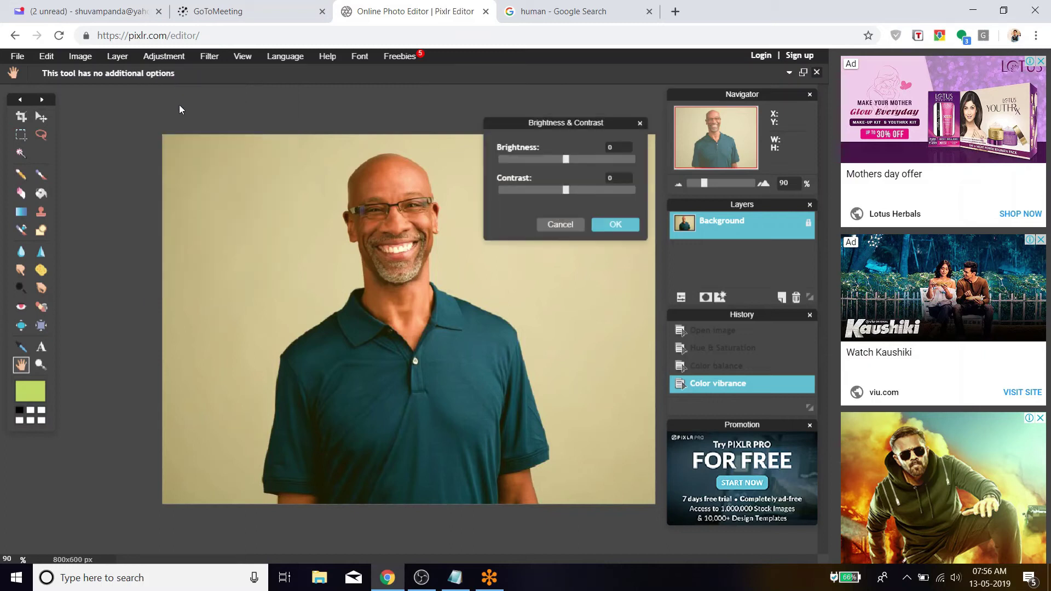
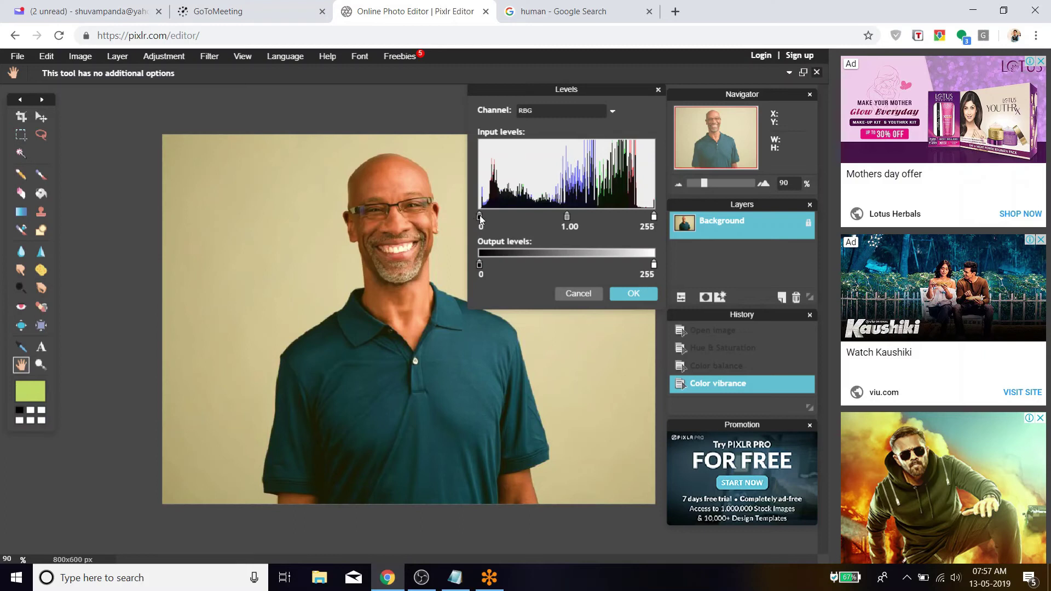
# Try the black, white and midtone input levels in the Levels adjustment, taking the midtone to 2.
pyautogui.moveTo(481, 218)
pyautogui.mouseDown()
pyautogui.moveTo(548, 220)
pyautogui.moveTo(460, 212)
pyautogui.mouseUp()
pyautogui.moveTo(479, 217); pyautogui.dragTo(294, 268)
pyautogui.moveTo(654, 217)
pyautogui.mouseDown()
pyautogui.moveTo(564, 225)
pyautogui.moveTo(658, 219)
pyautogui.moveTo(586, 225)
pyautogui.moveTo(678, 232)
pyautogui.mouseUp()
pyautogui.moveTo(567, 215); pyautogui.dragTo(594, 212)
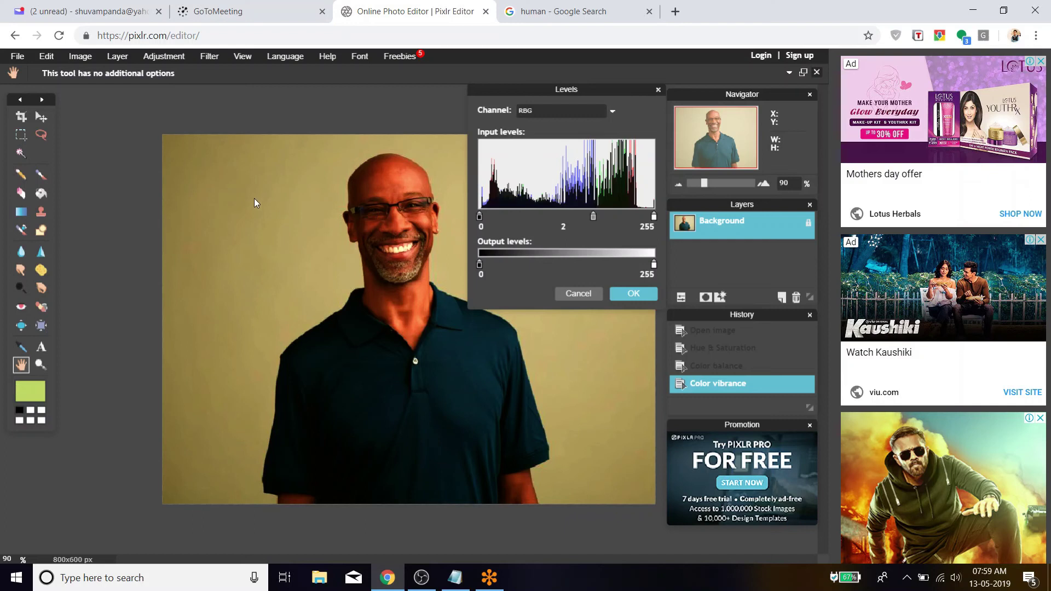
# Set the input levels to 30 for black, 0.62 for midtone and 216 for white, and apply Levels.
pyautogui.moveTo(592, 222); pyautogui.dragTo(560, 218)
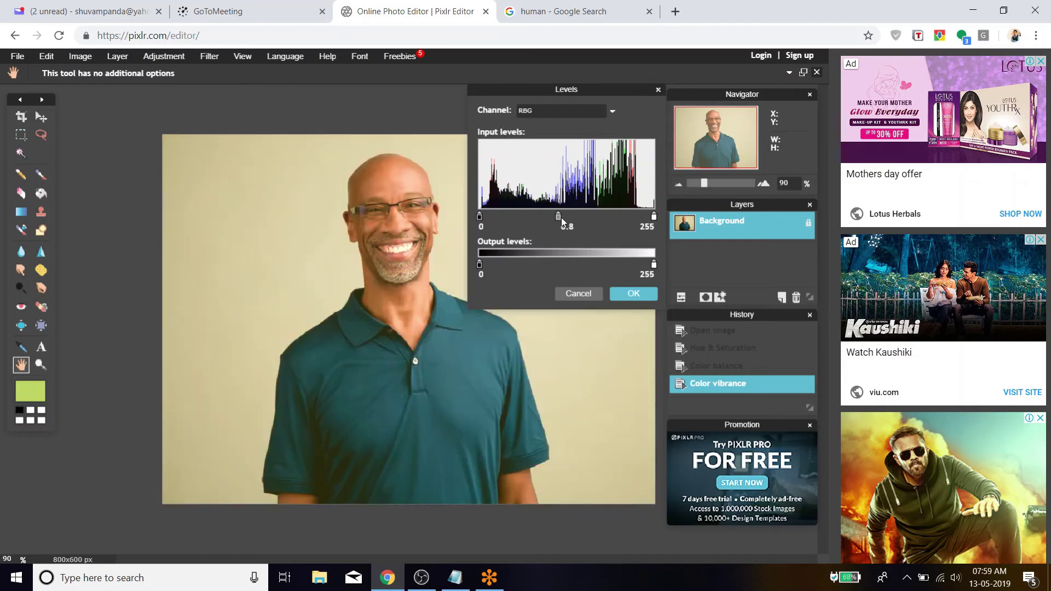
pyautogui.moveTo(654, 214); pyautogui.dragTo(630, 217)
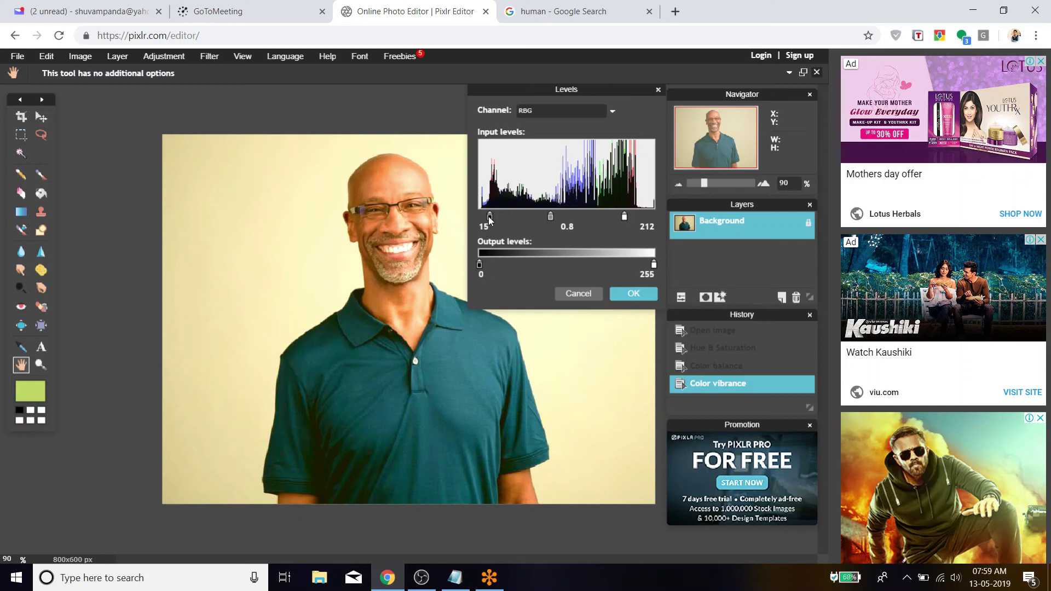
pyautogui.moveTo(489, 219); pyautogui.dragTo(500, 219)
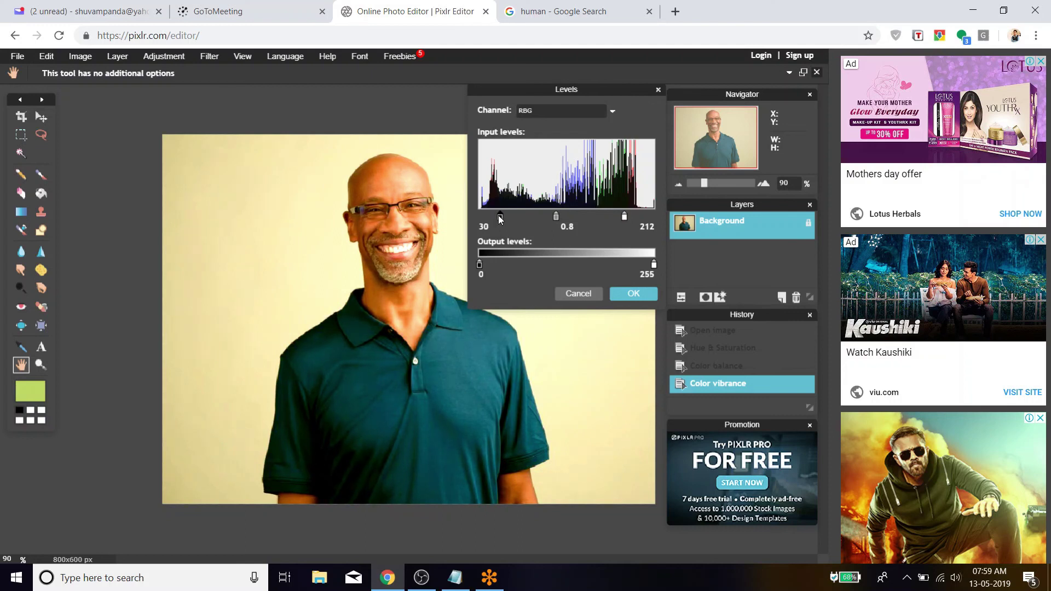
pyautogui.moveTo(625, 216)
pyautogui.mouseDown()
pyautogui.moveTo(611, 214)
pyautogui.moveTo(647, 216)
pyautogui.moveTo(628, 217)
pyautogui.mouseUp()
pyautogui.moveTo(560, 217); pyautogui.dragTo(551, 217)
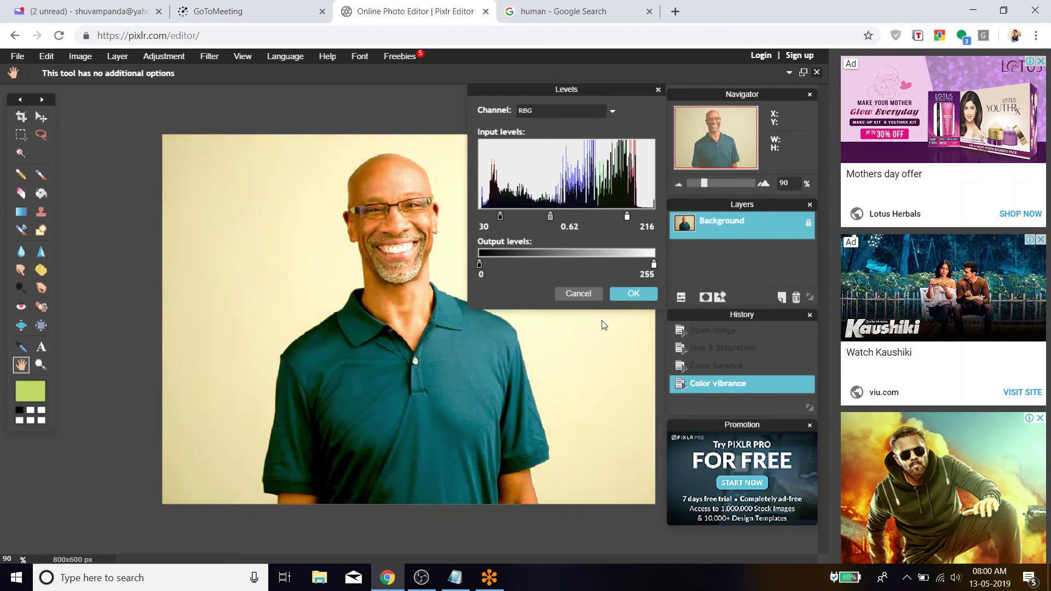
pyautogui.click(639, 295)
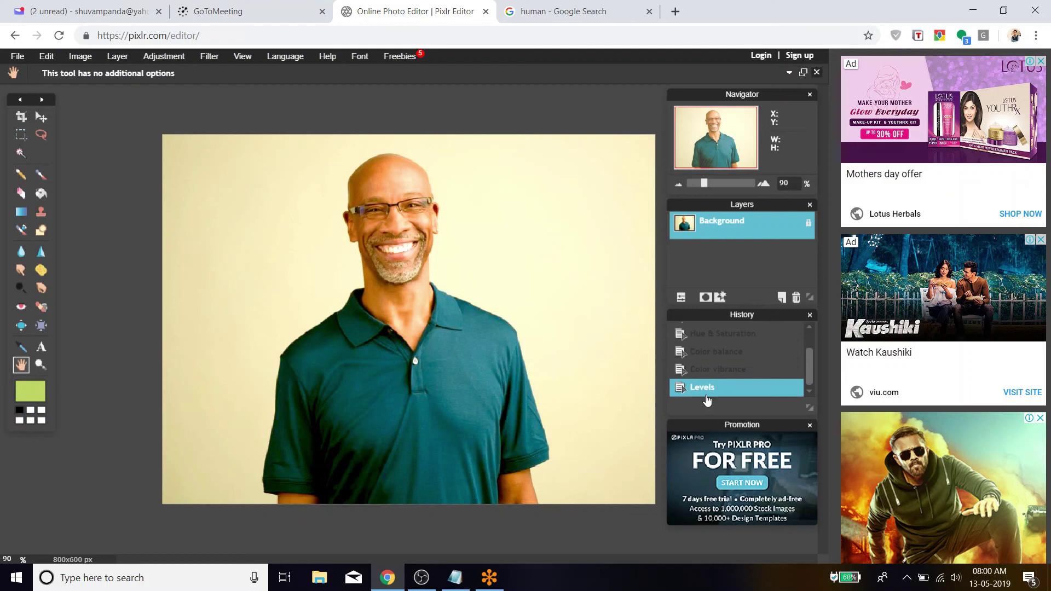
# Compare the photo before and after the Levels adjustment using the edit history.
pyautogui.click(728, 369)
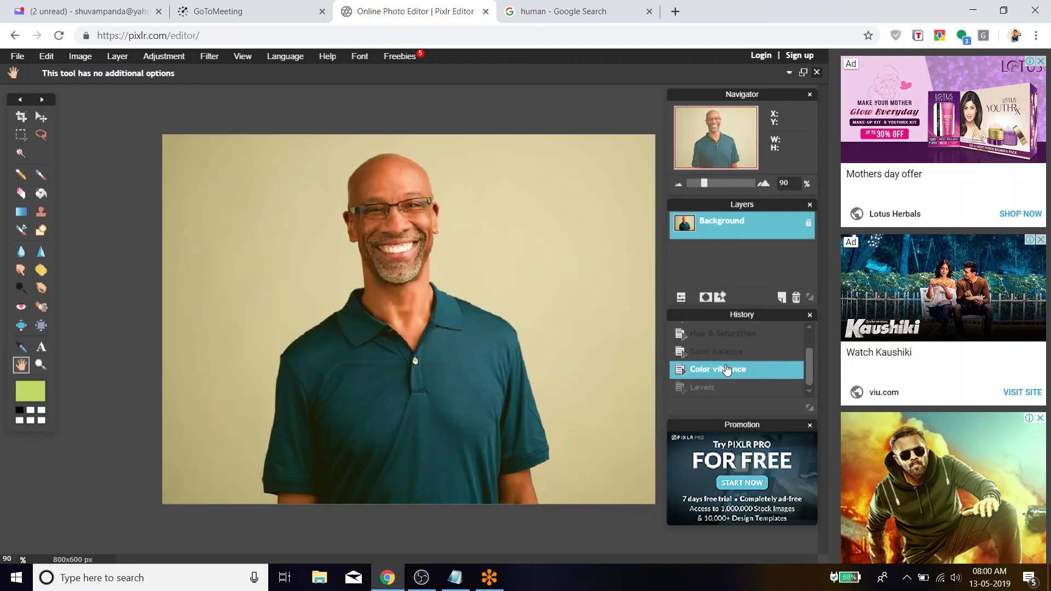
pyautogui.click(729, 388)
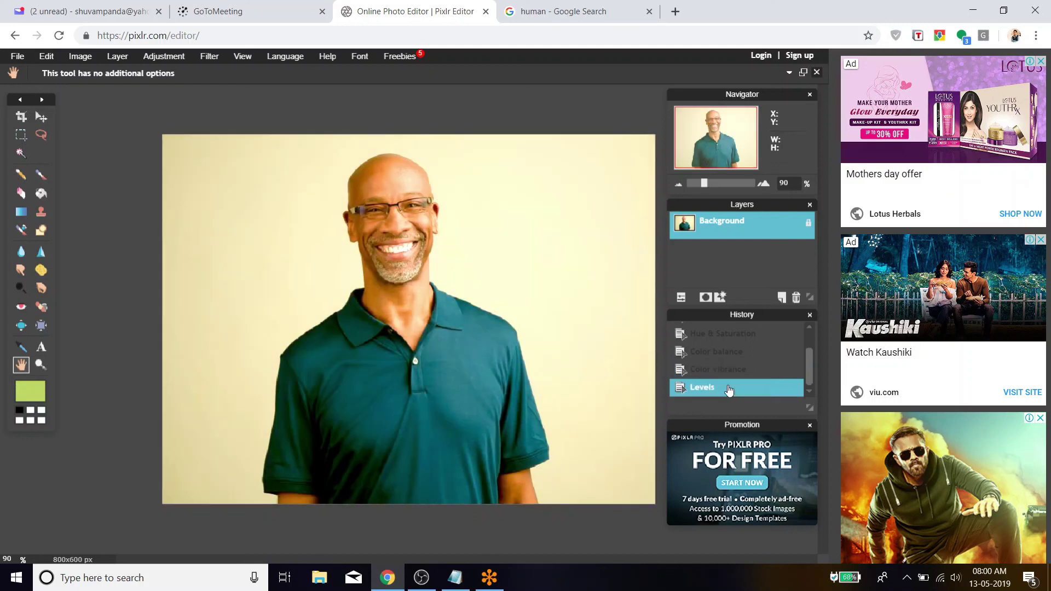
# Check the list of available adjustments and switch to the topic list in Notepad.
pyautogui.click(180, 57)
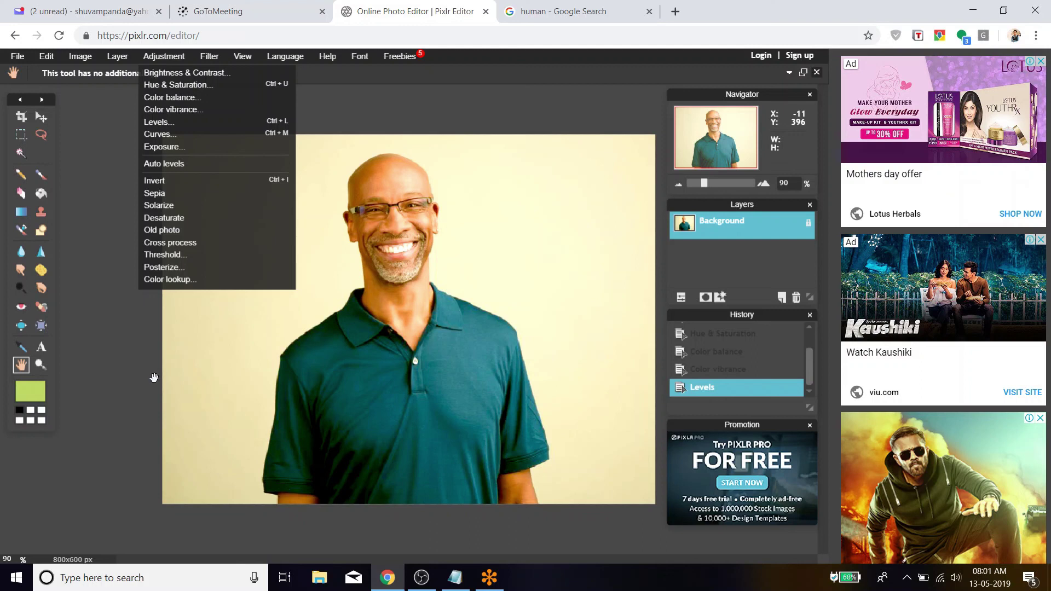
pyautogui.click(455, 577)
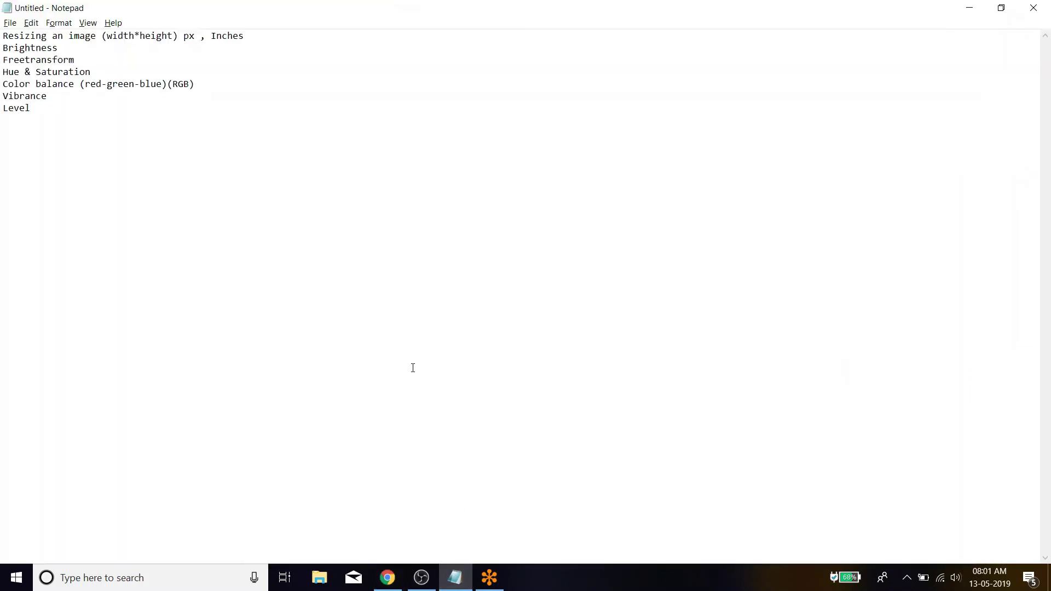